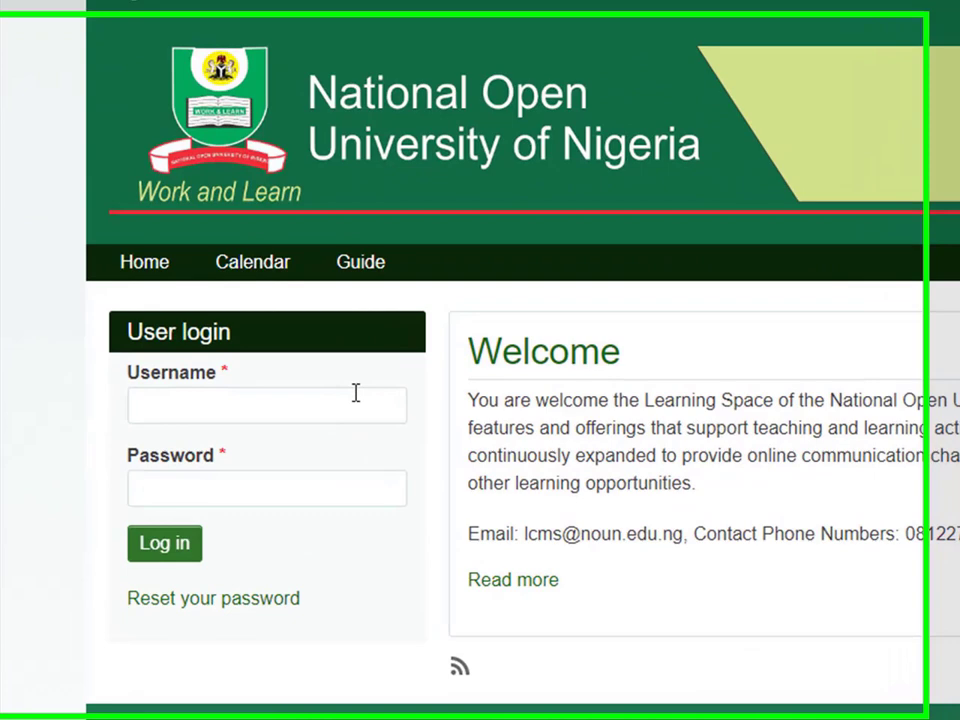
# - Log in to the MyNOUNLearningSpace portal with the saved account username and the account password
pyautogui.click(274, 405)
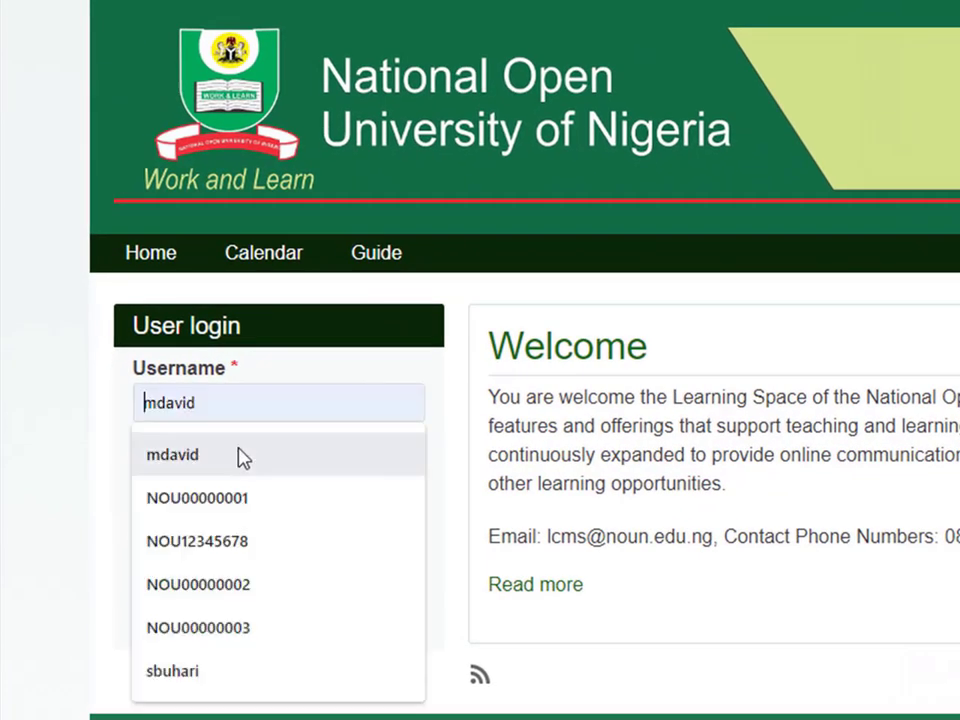
pyautogui.click(240, 458)
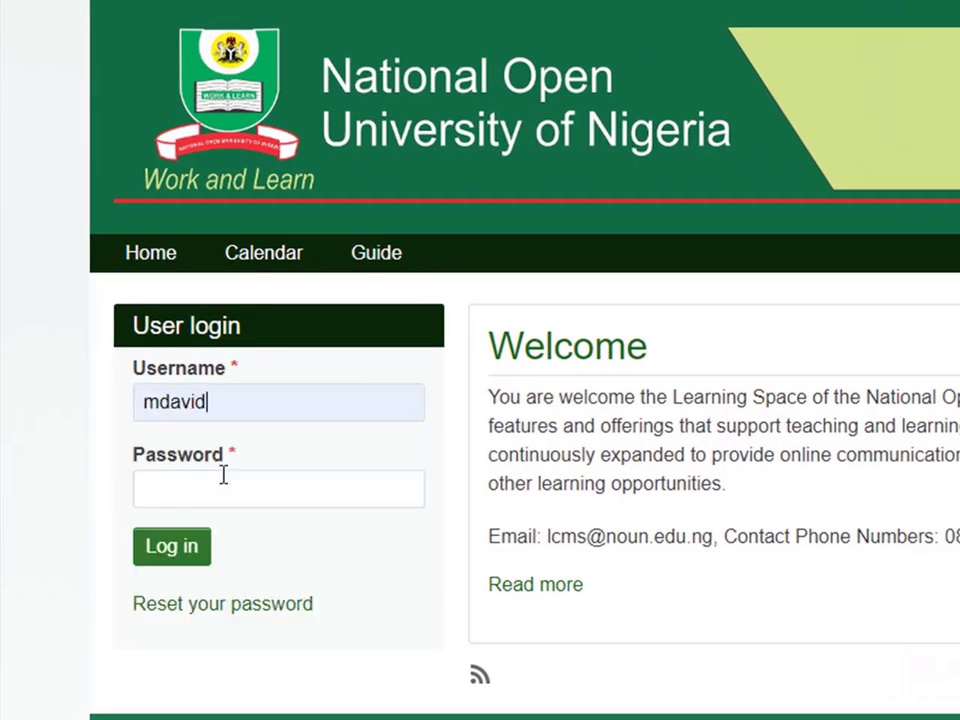
pyautogui.click(223, 482)
pyautogui.write('•••••••••••••')
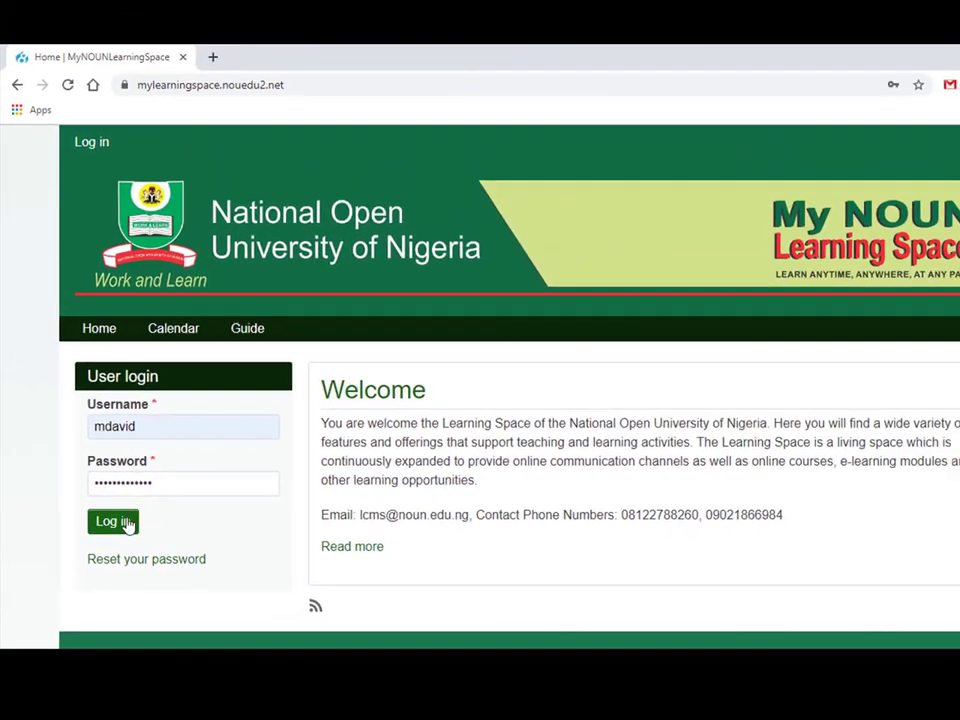
pyautogui.click(175, 552)
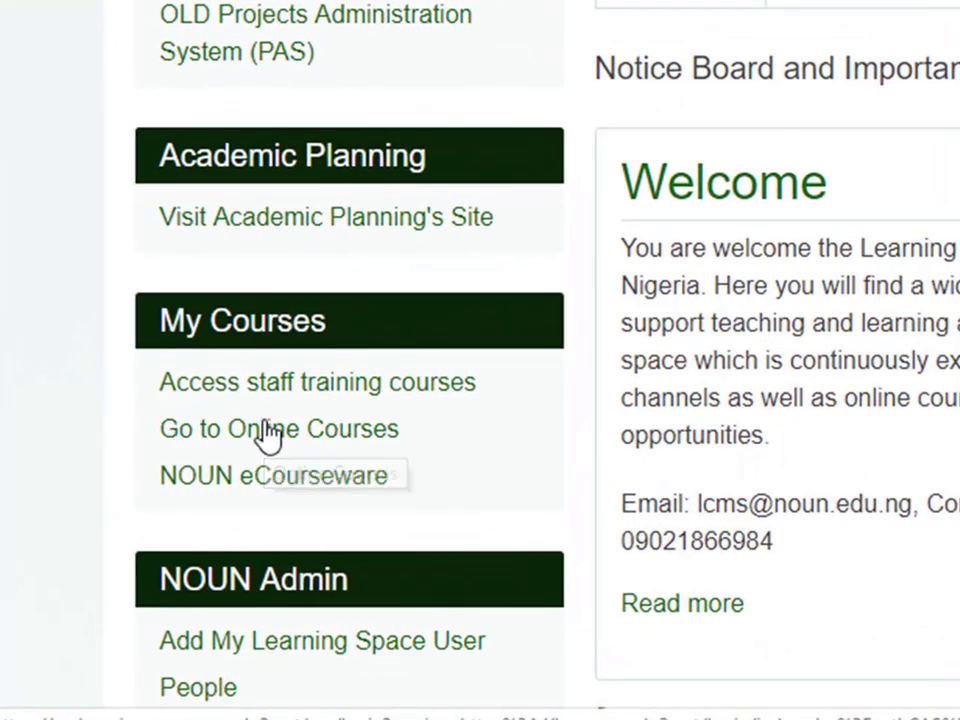
# - Go to the online courses and confirm the login by submitting the account username and password
pyautogui.click(268, 433)
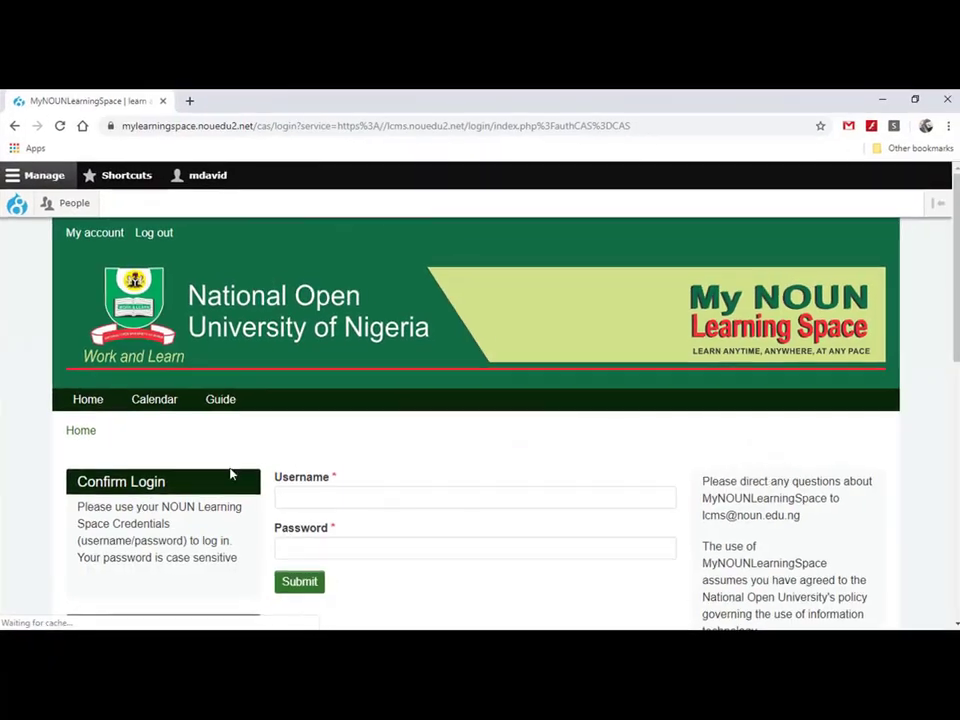
pyautogui.scroll(-2, 311, 456)
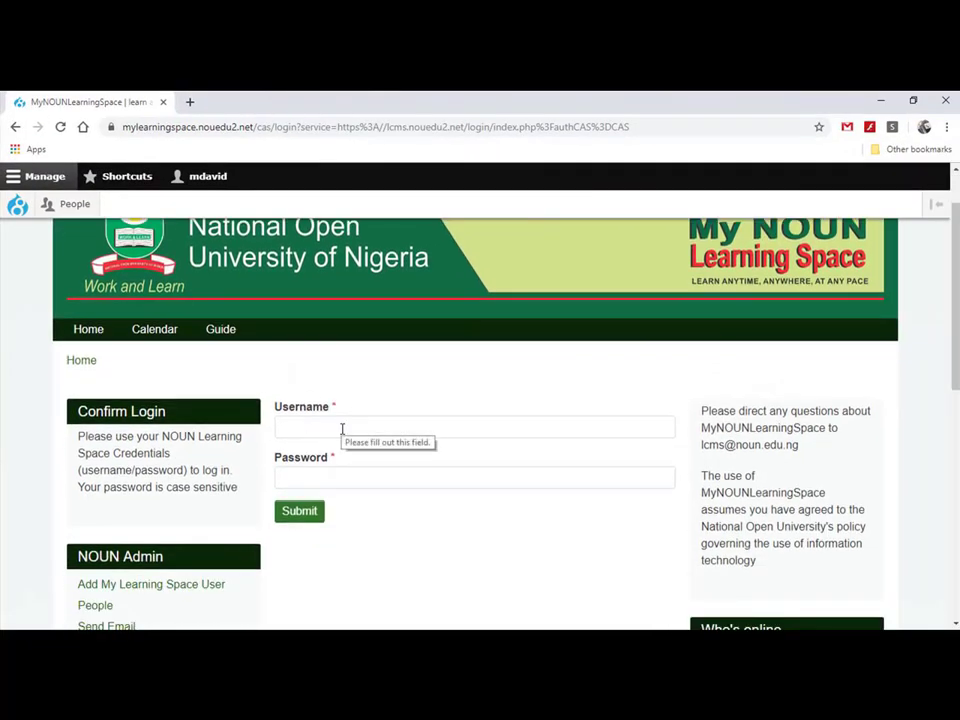
pyautogui.click(341, 428)
pyautogui.click(326, 460)
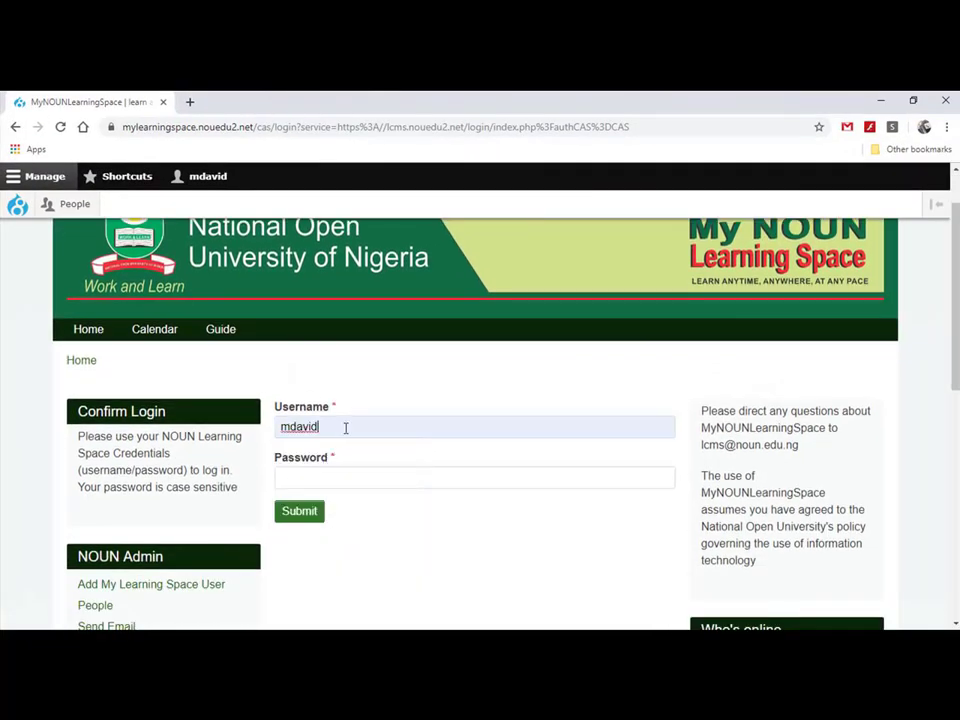
pyautogui.click(338, 479)
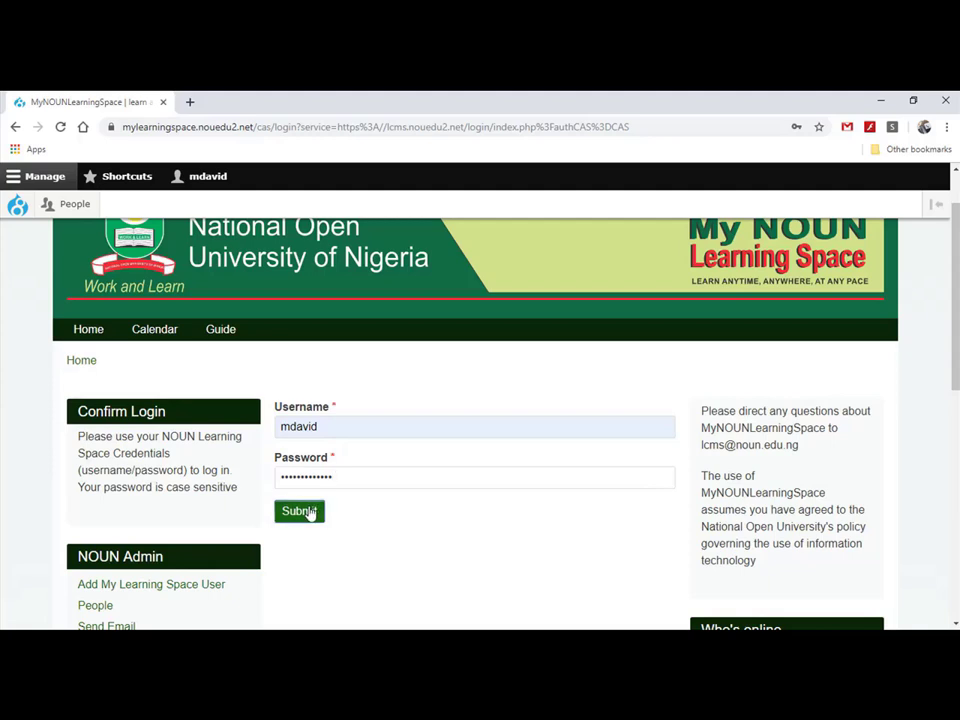
pyautogui.click(310, 512)
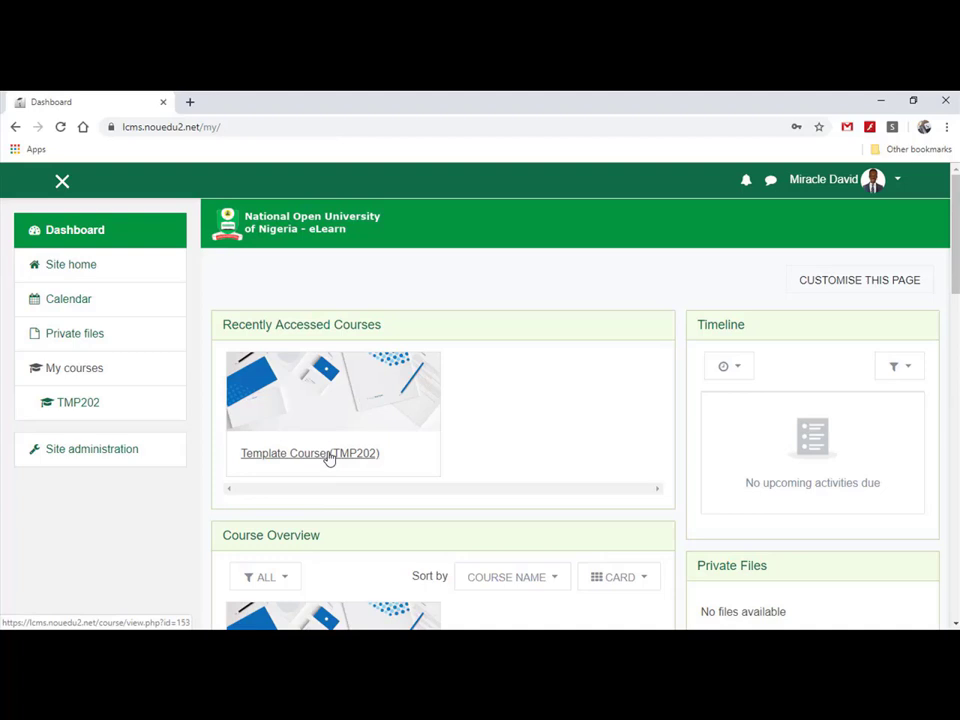
# - Open Template Course (TMP202) from the eLearn dashboard
pyautogui.scroll(-5, 328, 458)
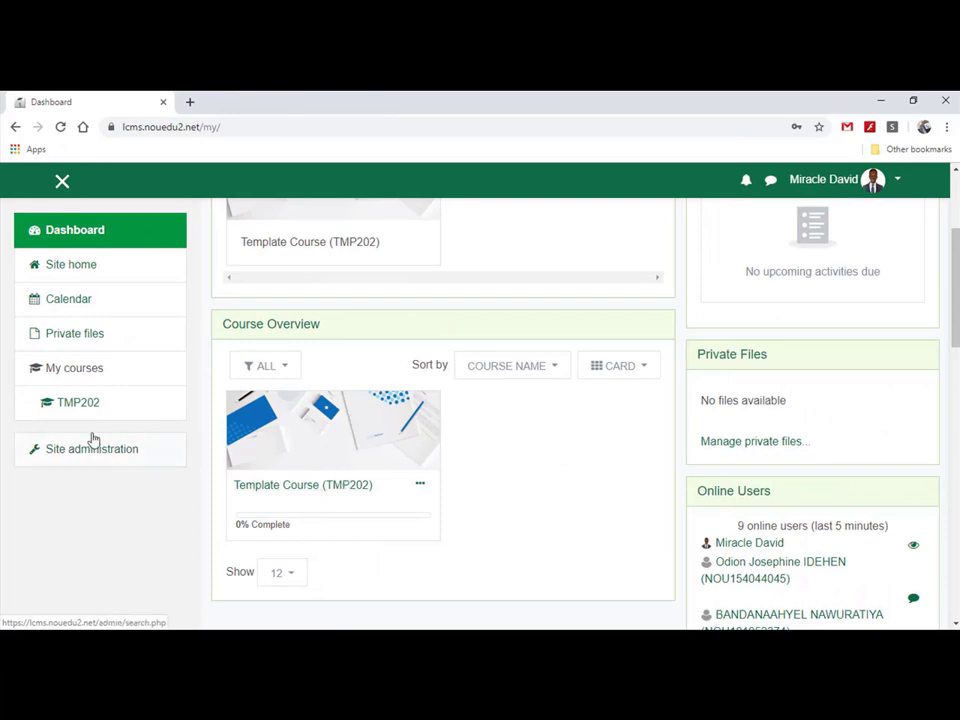
pyautogui.scroll(2, 281, 441)
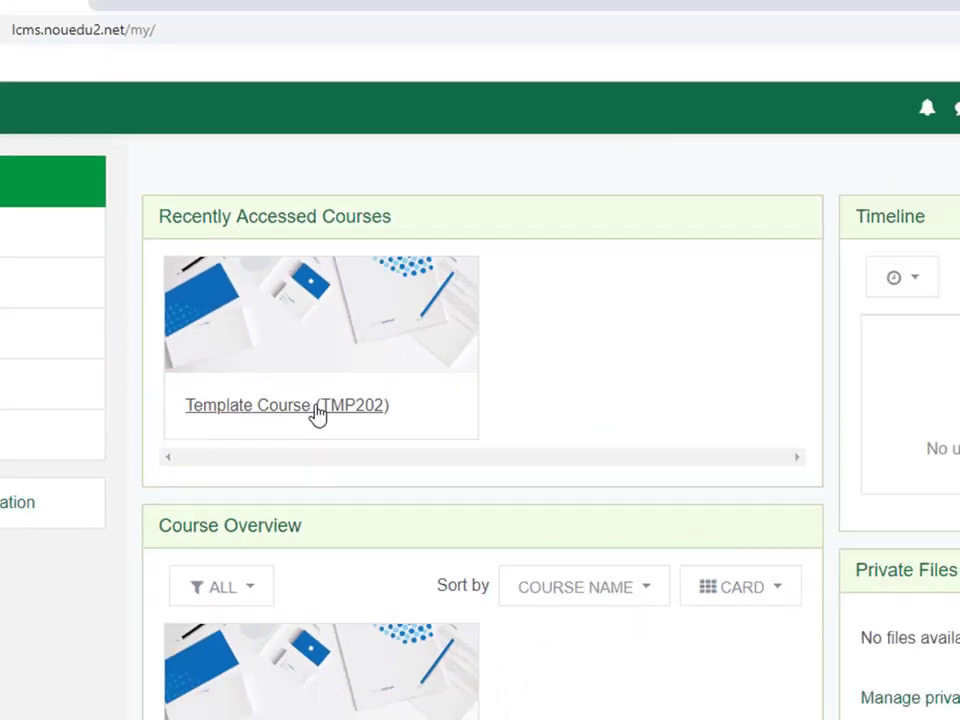
pyautogui.scroll(-2, 300, 440)
pyautogui.click(331, 386)
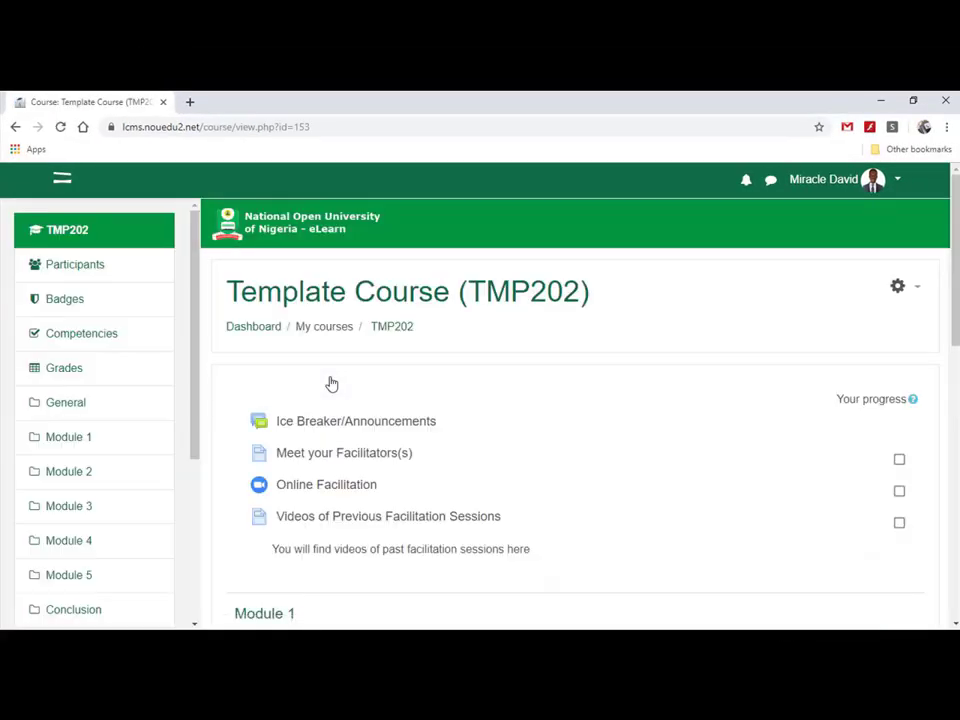
# - Look over the activities on the TMP202 course page and turn editing on for the course
pyautogui.scroll(-2, 331, 384)
pyautogui.scroll(2, 360, 369)
pyautogui.scroll(-2, 362, 369)
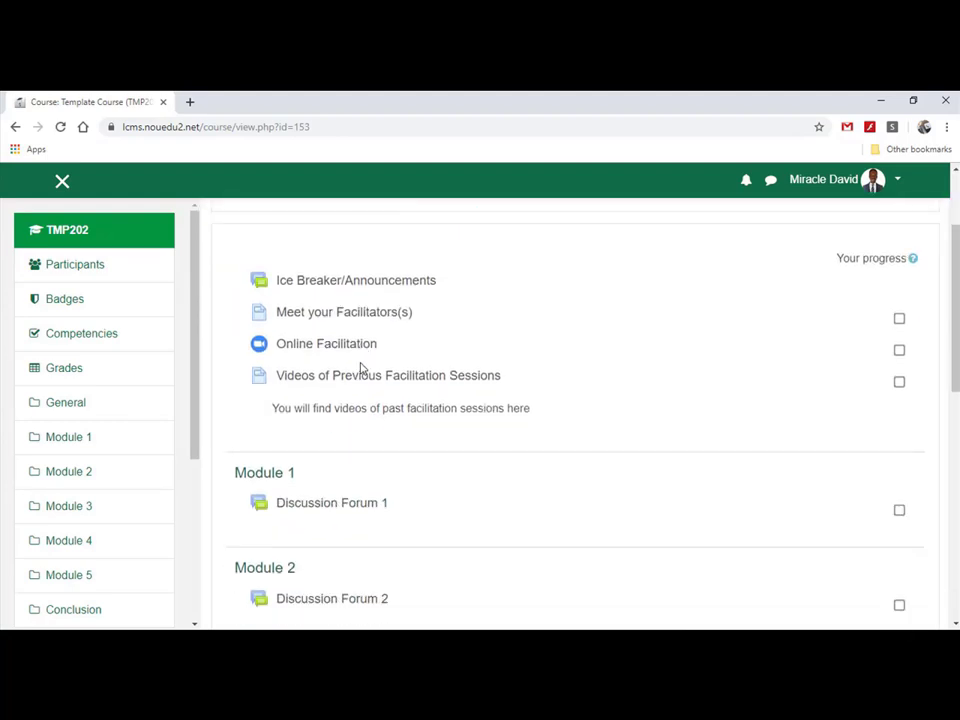
pyautogui.scroll(1, 546, 344)
pyautogui.scroll(2, 546, 344)
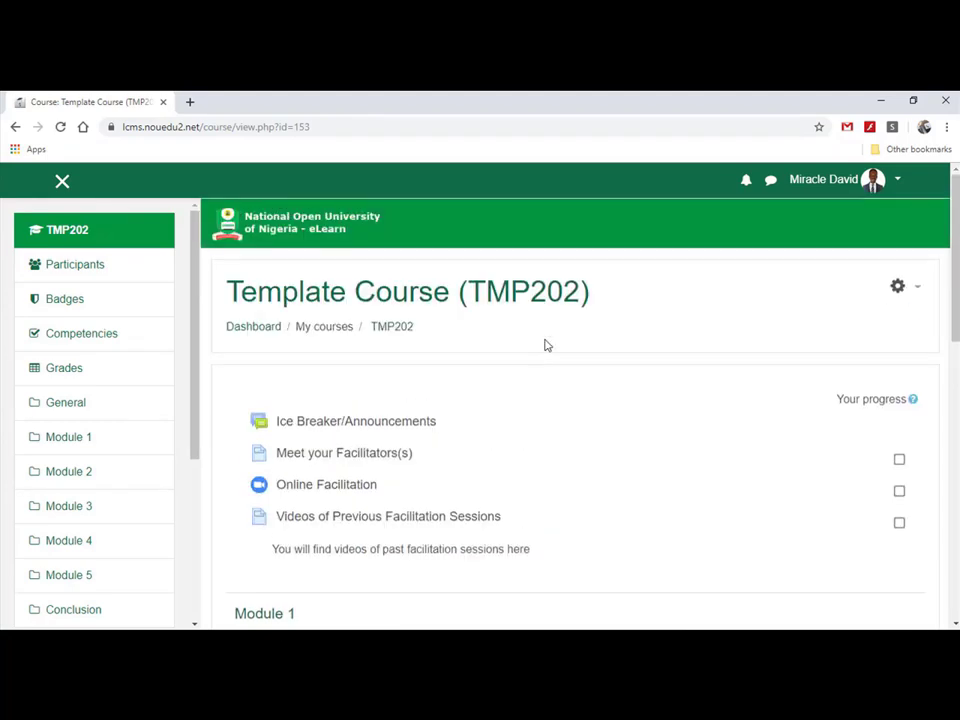
pyautogui.scroll(-1, 452, 381)
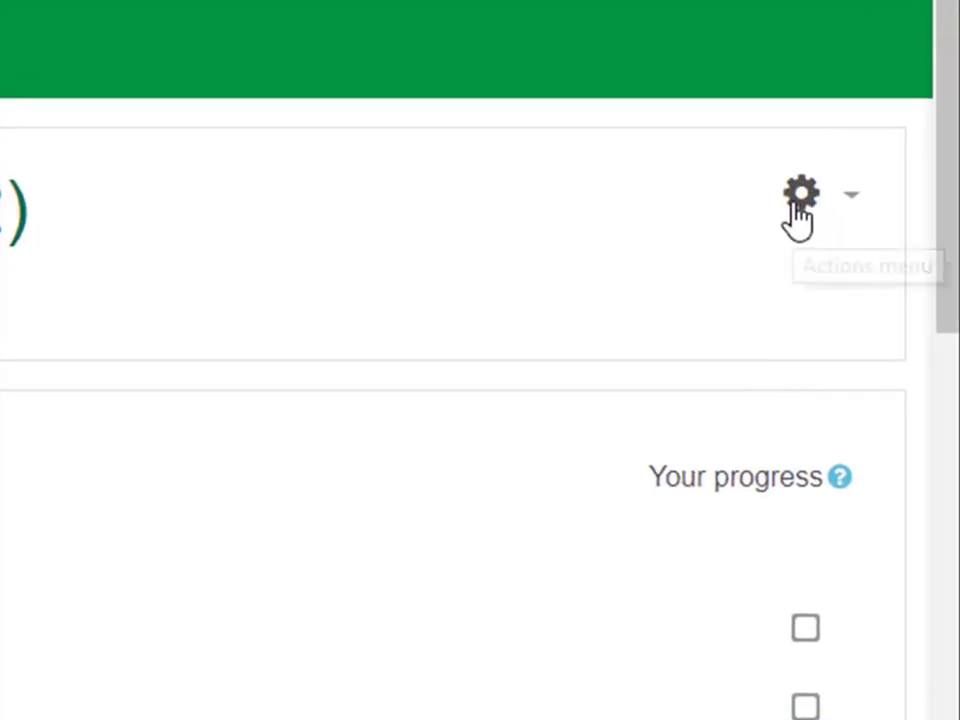
pyautogui.click(803, 205)
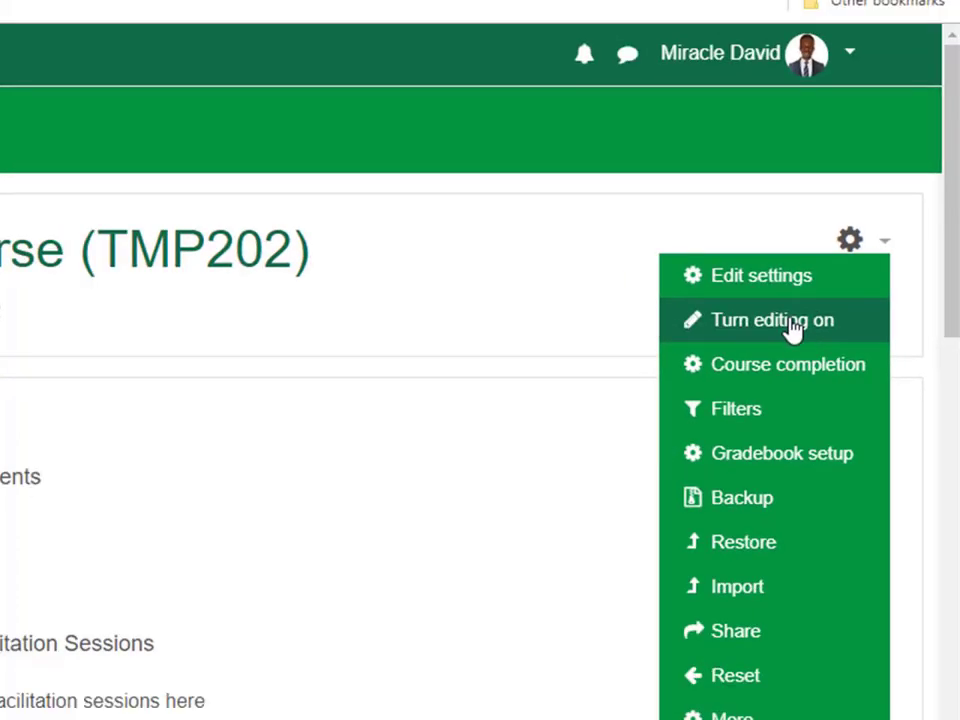
pyautogui.click(730, 320)
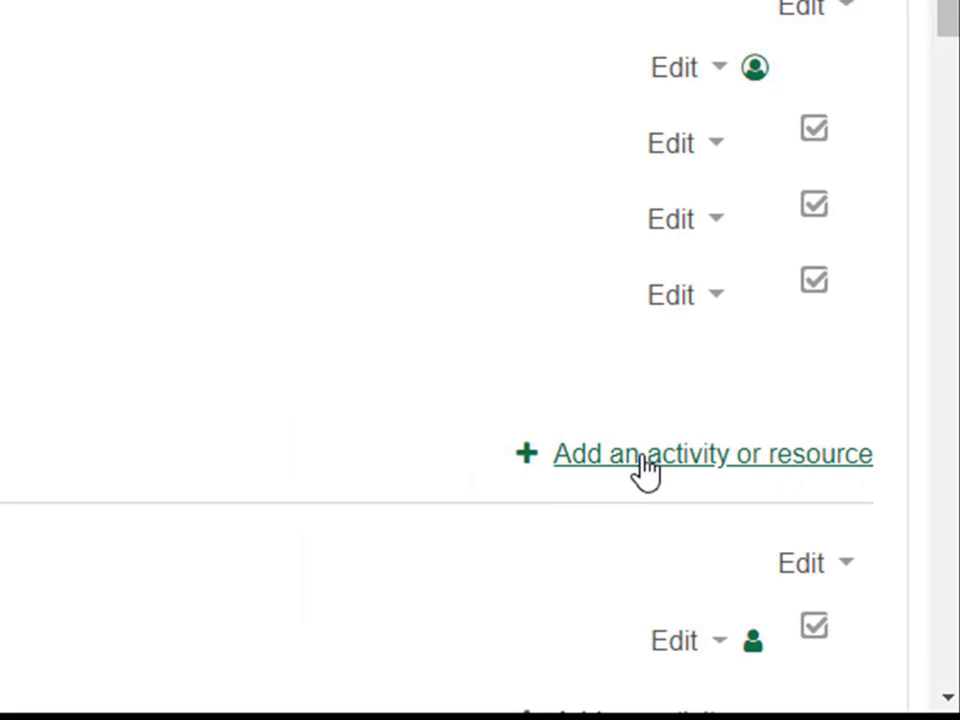
# - Add a Zoom meeting activity to the General section of the course
pyautogui.click(643, 460)
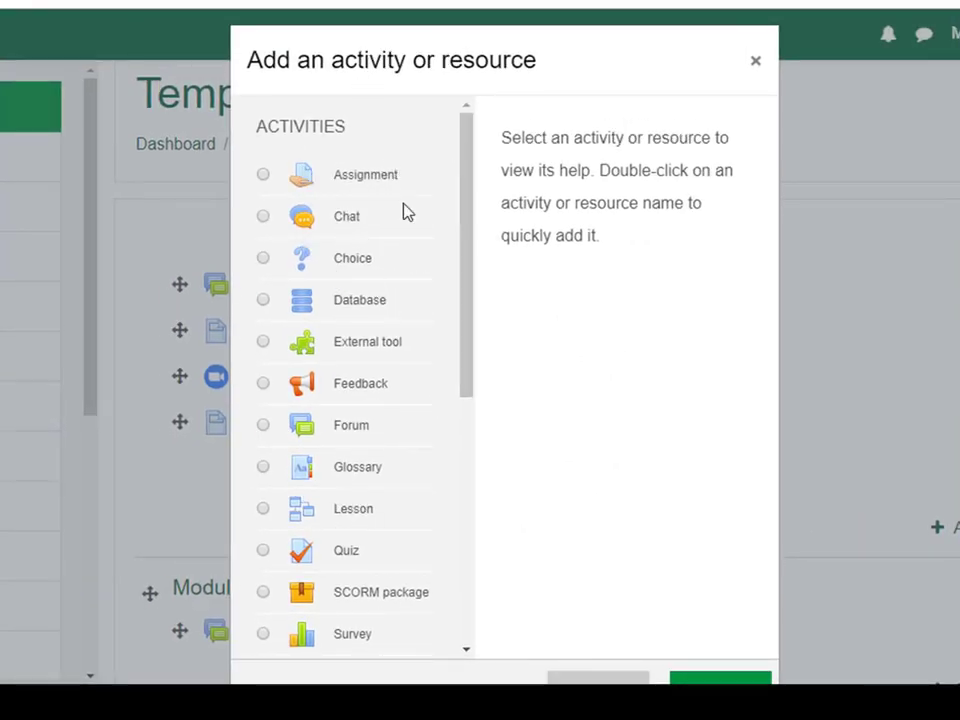
pyautogui.scroll(-5, 379, 156)
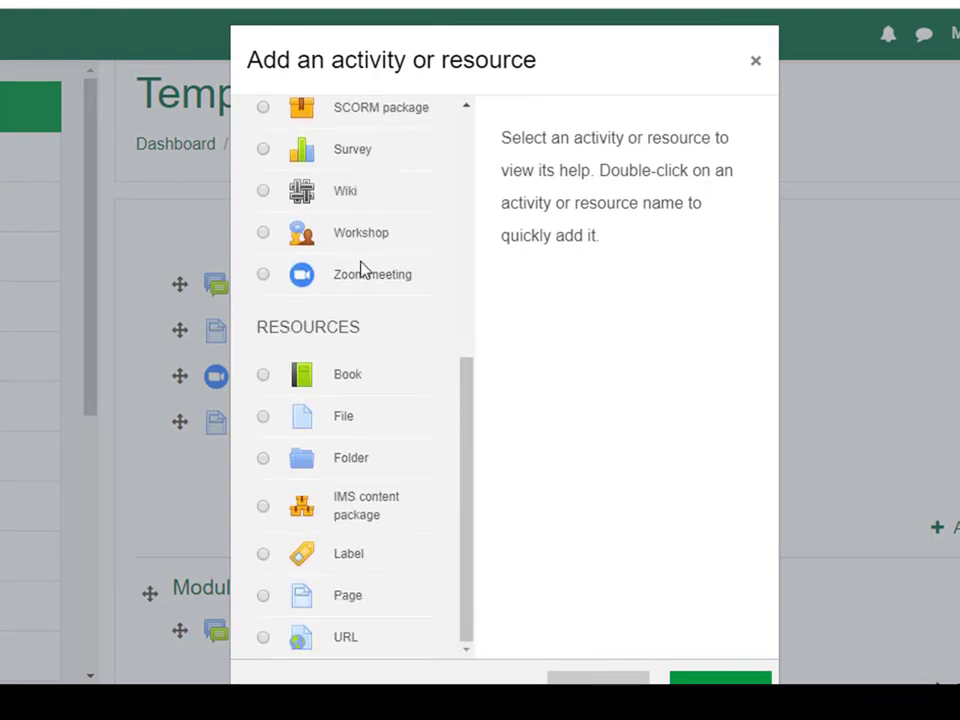
pyautogui.scroll(1, 360, 220)
pyautogui.scroll(4, 360, 198)
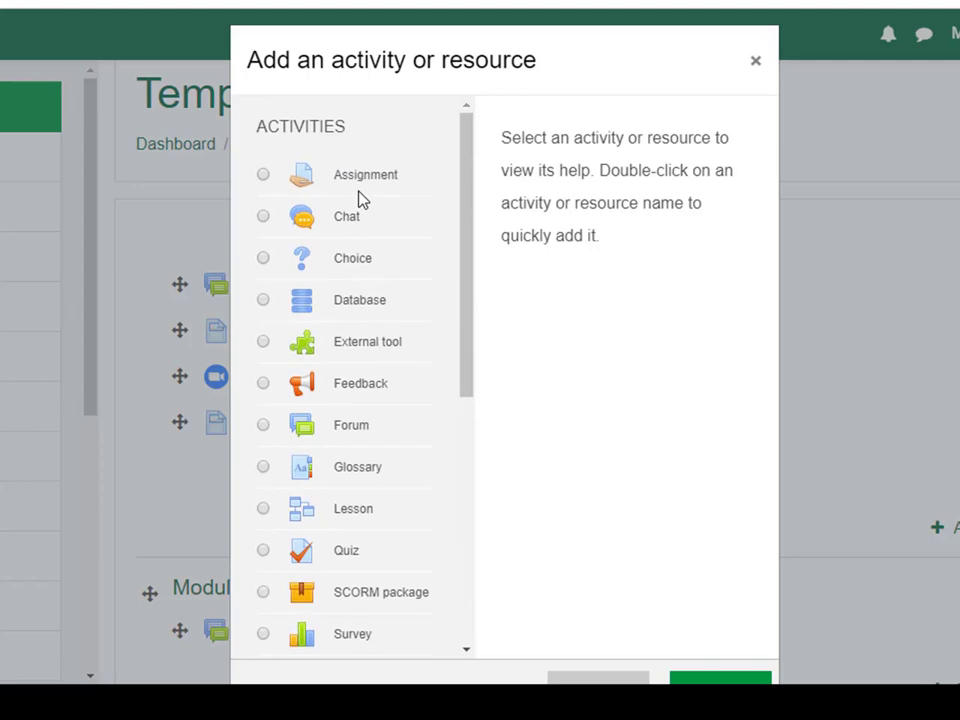
pyautogui.scroll(-5, 350, 230)
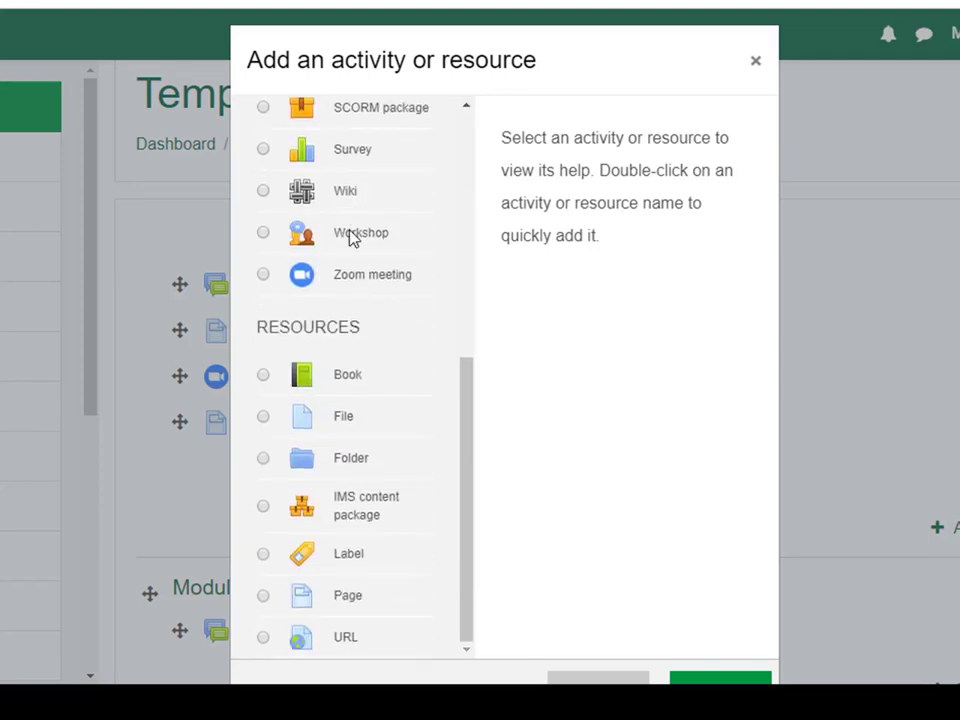
pyautogui.click(263, 275)
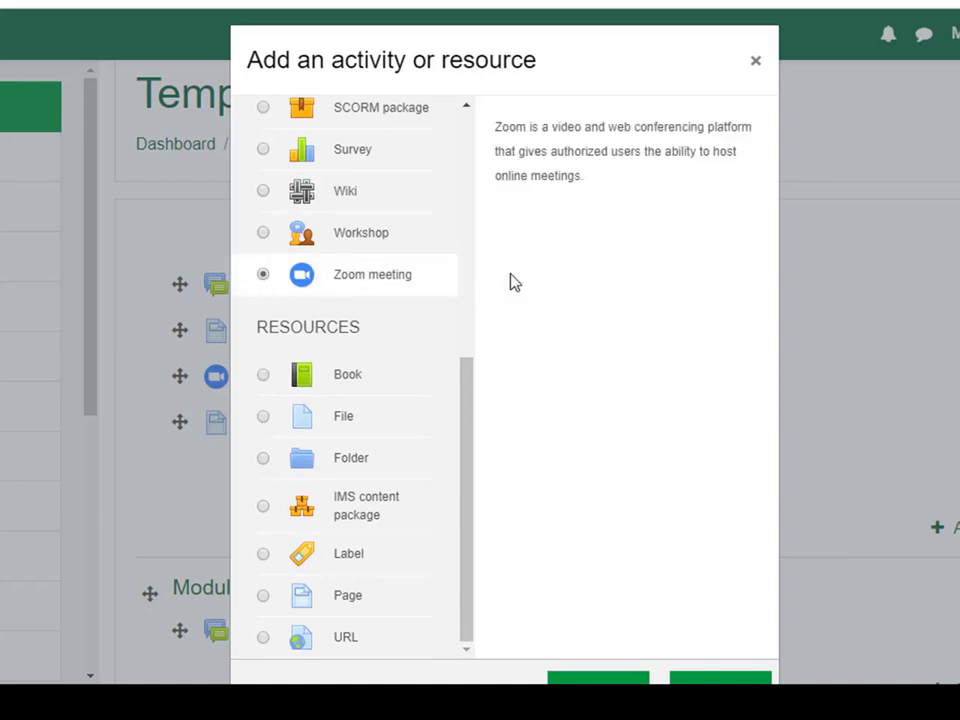
pyautogui.scroll(-5, 540, 389)
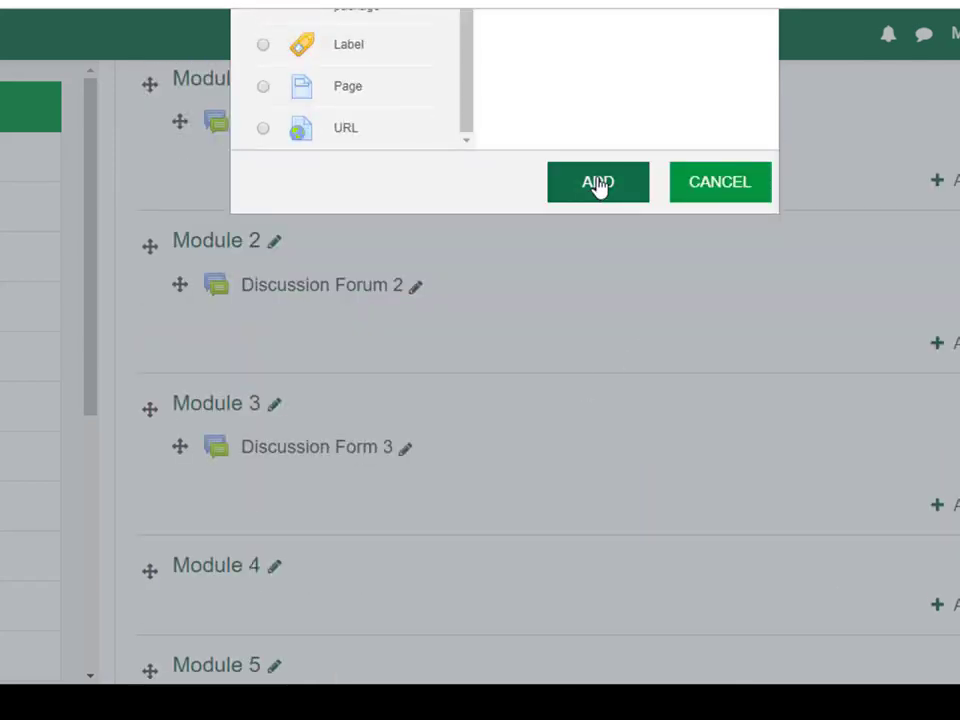
pyautogui.click(597, 182)
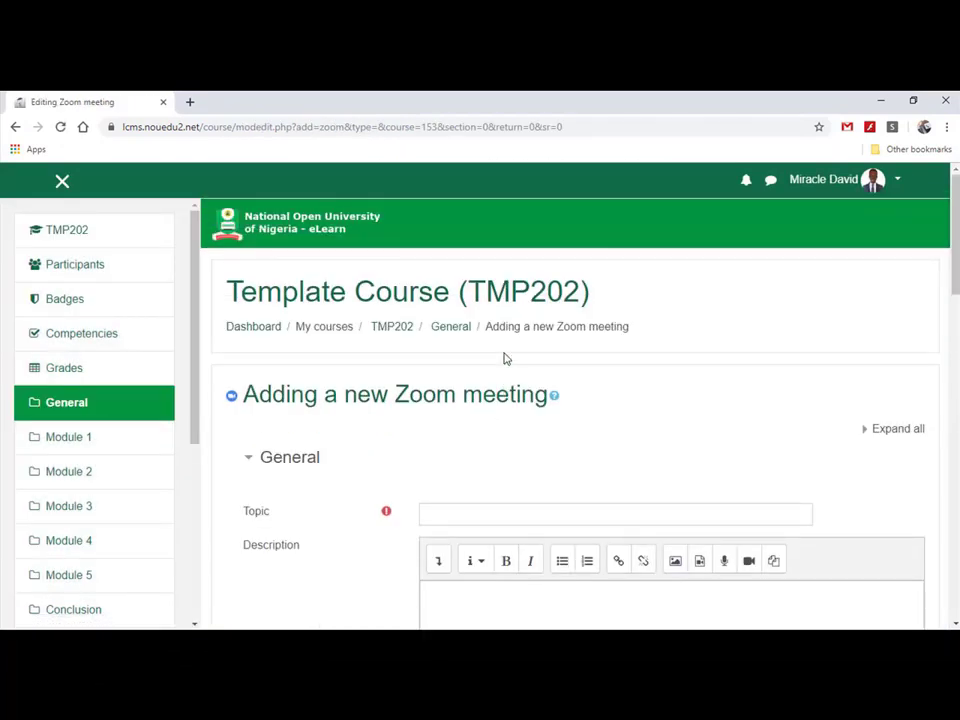
# - Set the Zoom meeting's topic to "Template zoom class"
pyautogui.scroll(-2, 504, 359)
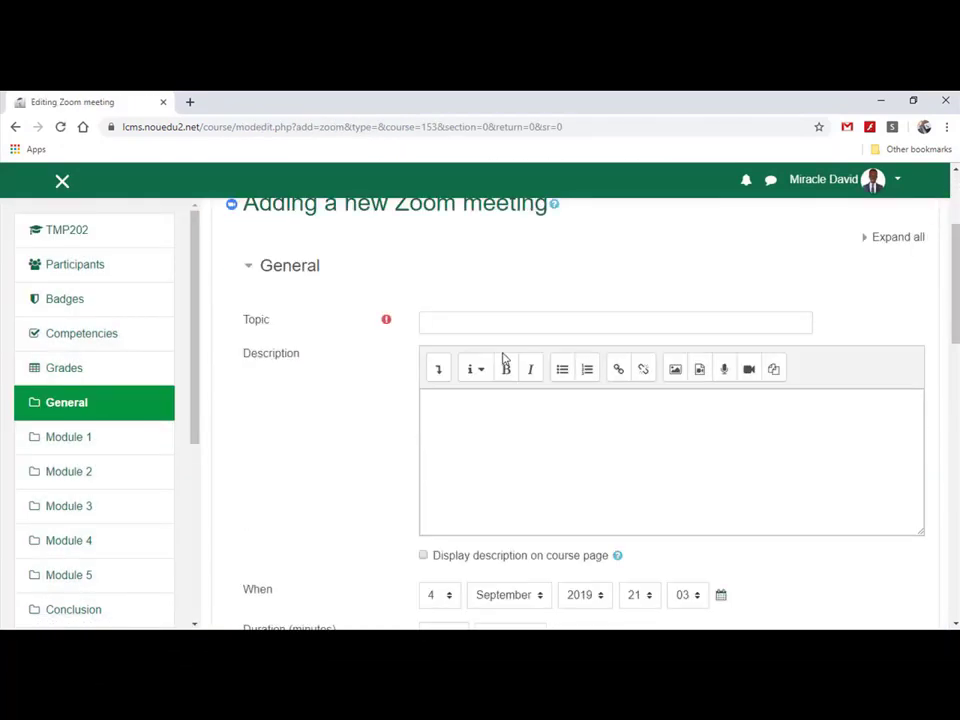
pyautogui.click(481, 301)
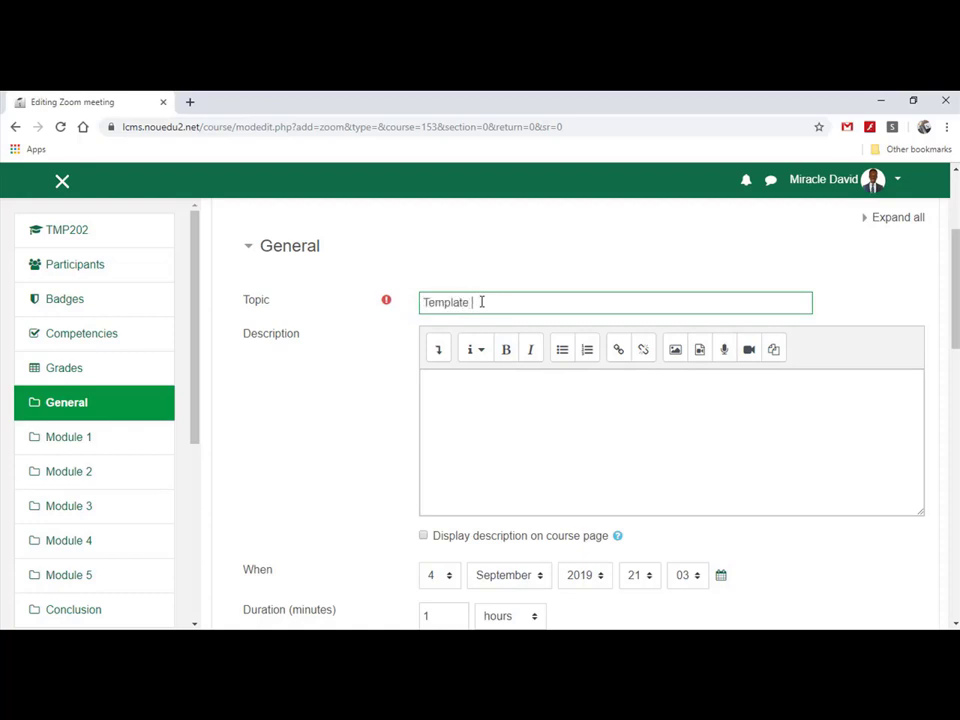
pyautogui.write('lass')
# - Enter "This is a test description" as the meeting description and have it displayed on the course page
pyautogui.scroll(-3, 497, 310)
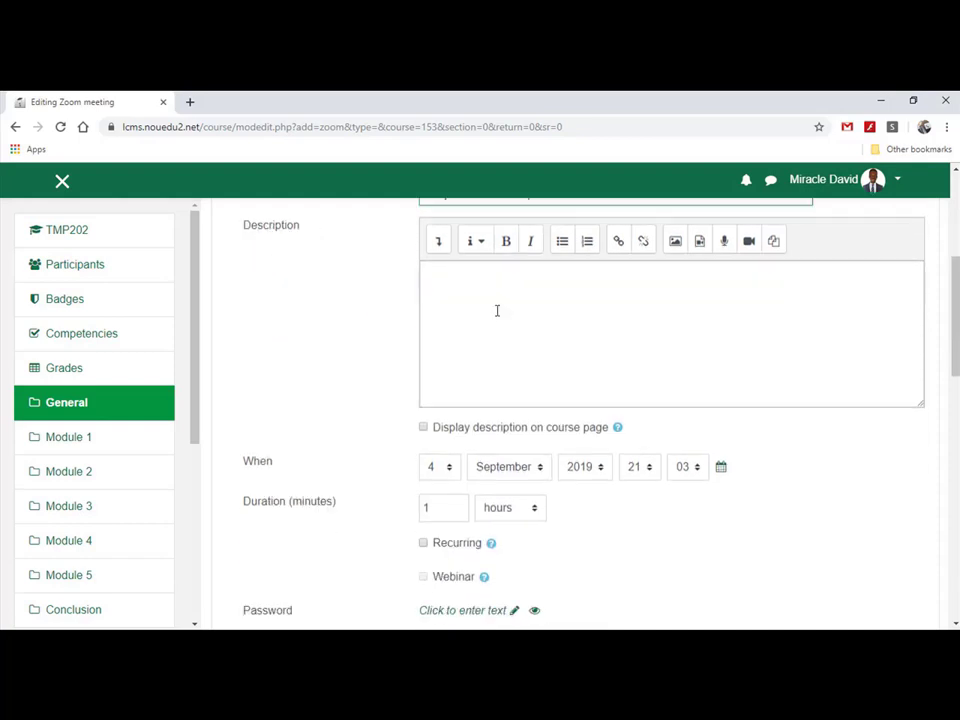
pyautogui.click(483, 274)
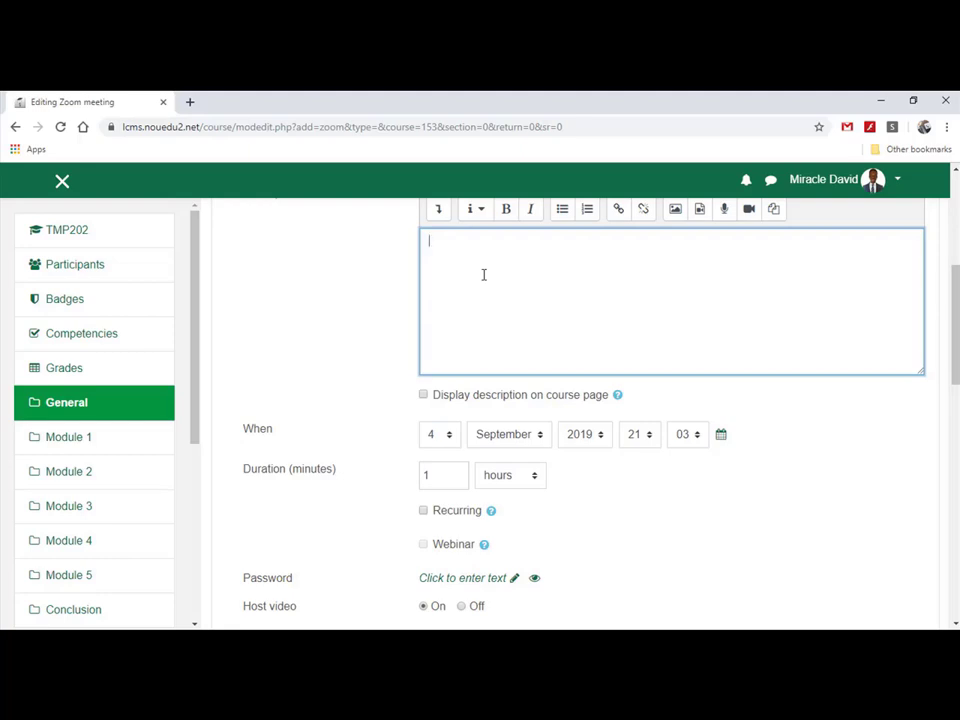
pyautogui.write('This is a testd')
pyautogui.press('BackSpace')
pyautogui.write('description')
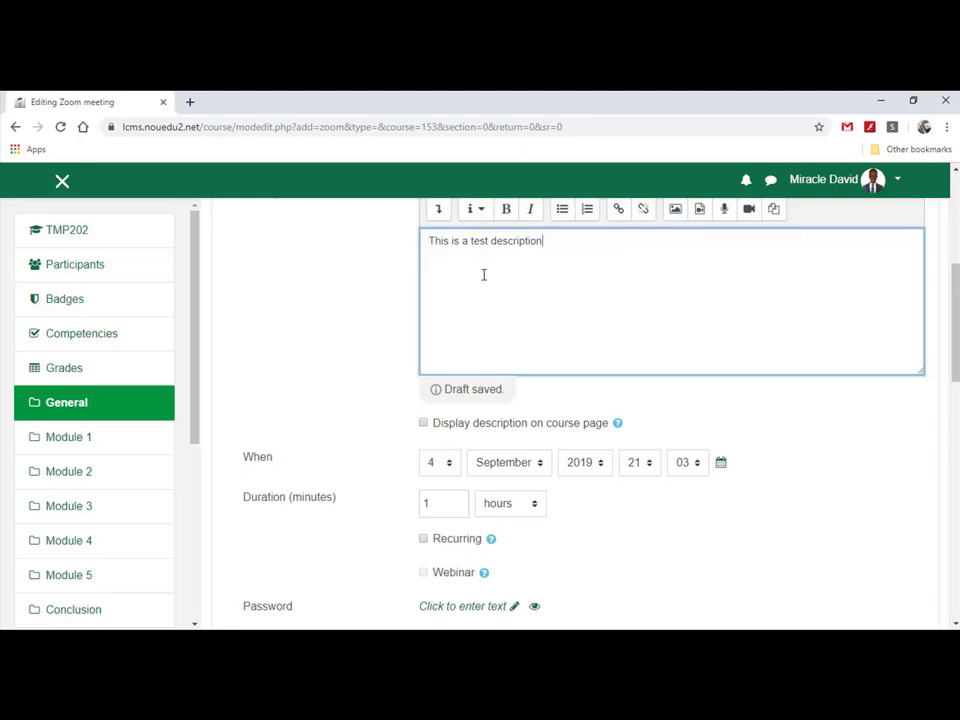
pyautogui.scroll(-2, 483, 275)
pyautogui.scroll(2, 483, 275)
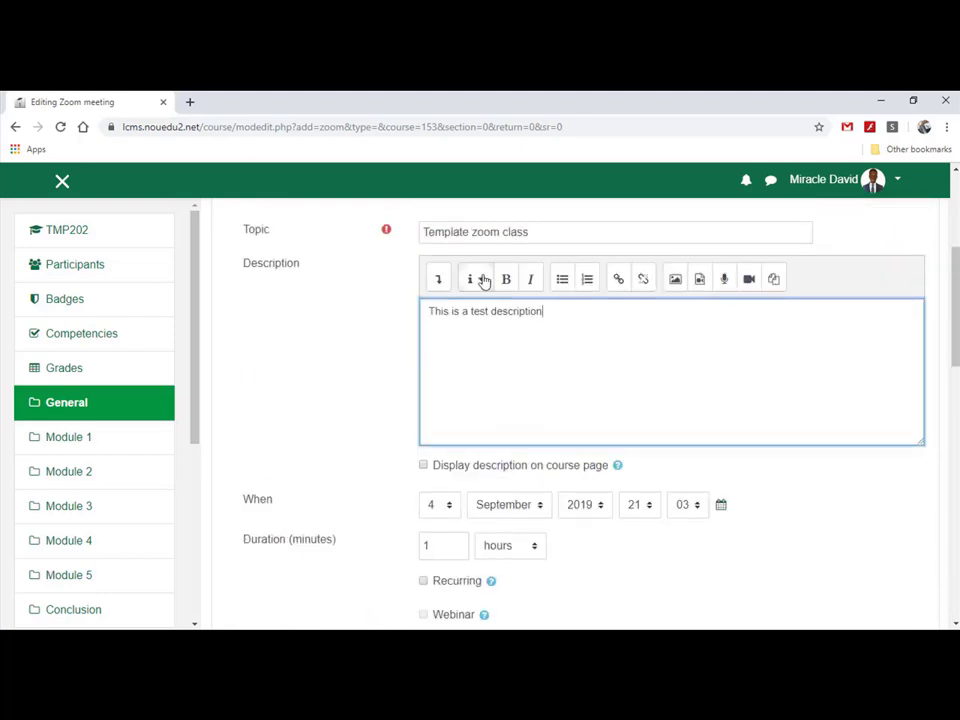
pyautogui.scroll(-2, 483, 279)
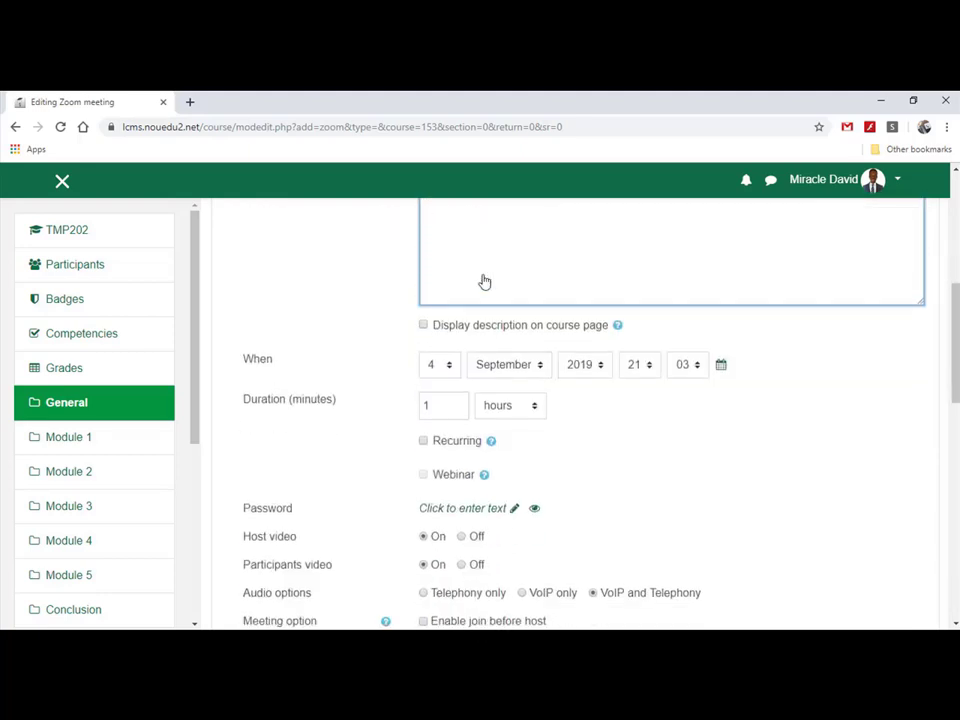
pyautogui.click(423, 325)
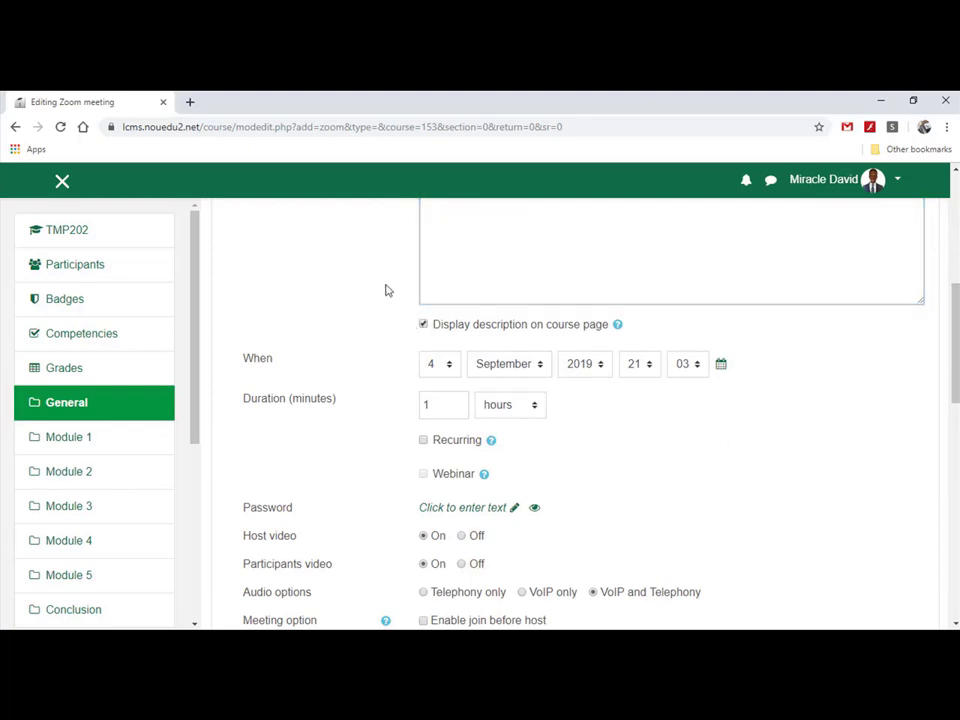
# - Set the Zoom meeting's start time to 22:00
pyautogui.scroll(-1, 386, 290)
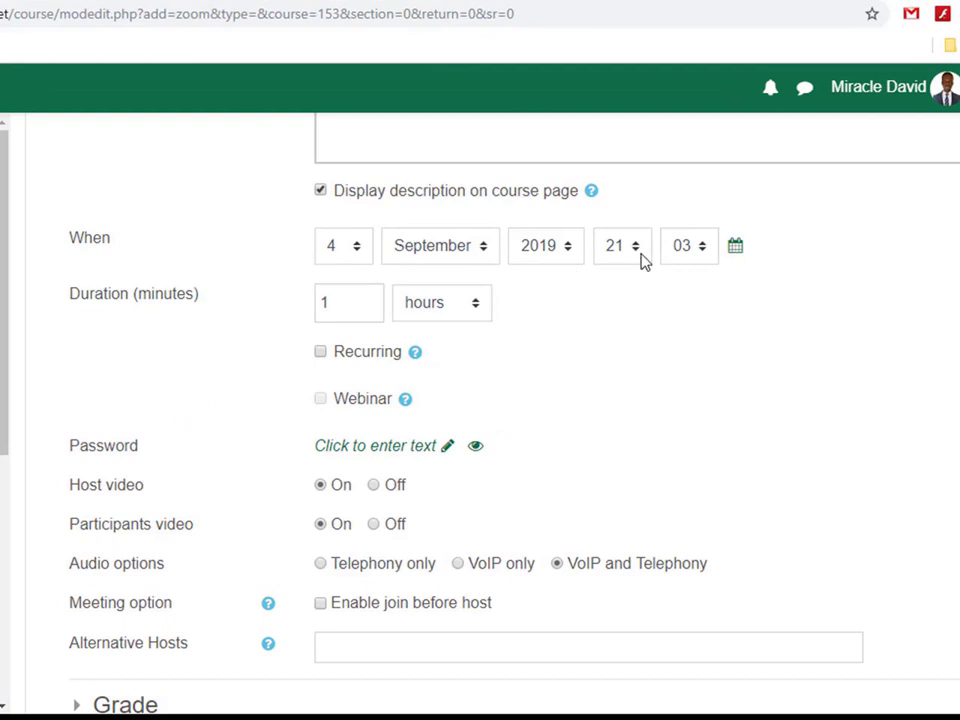
pyautogui.click(638, 247)
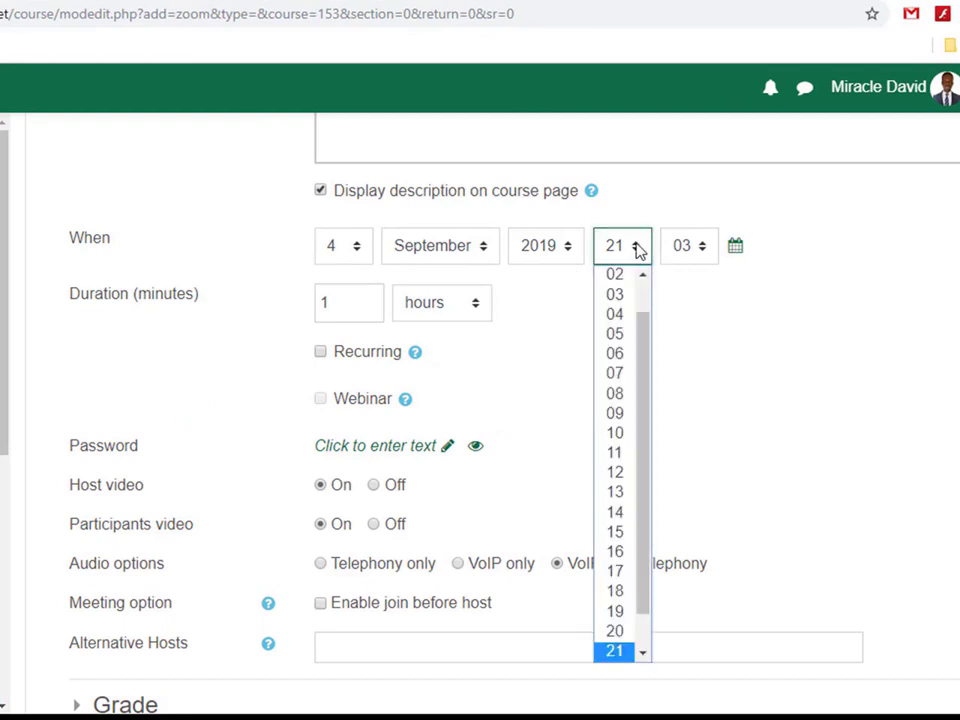
pyautogui.scroll(-1, 636, 652)
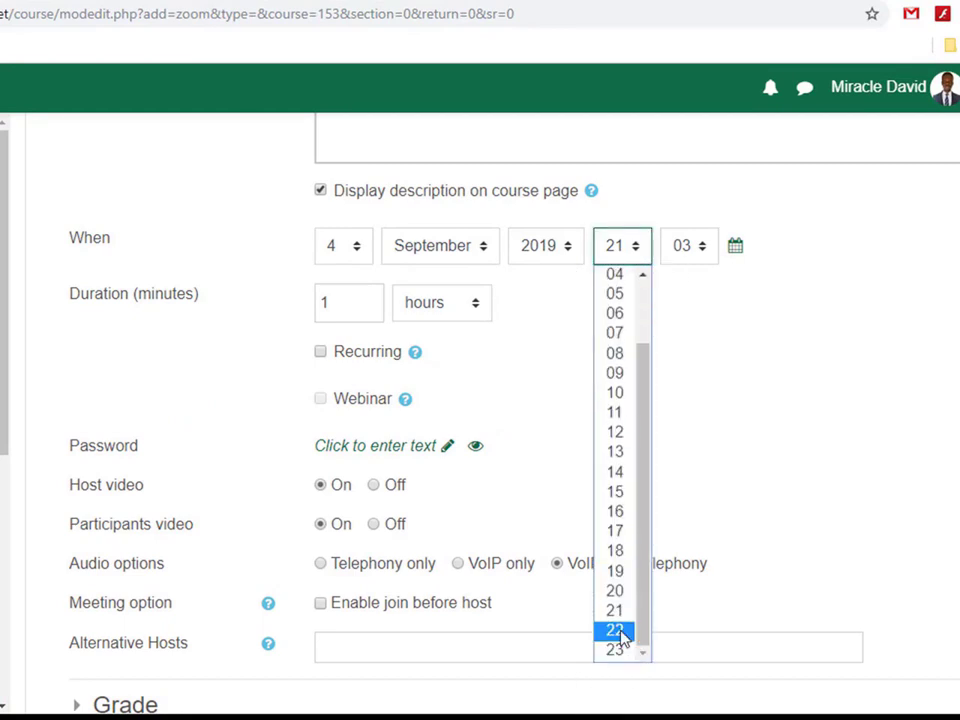
pyautogui.click(615, 631)
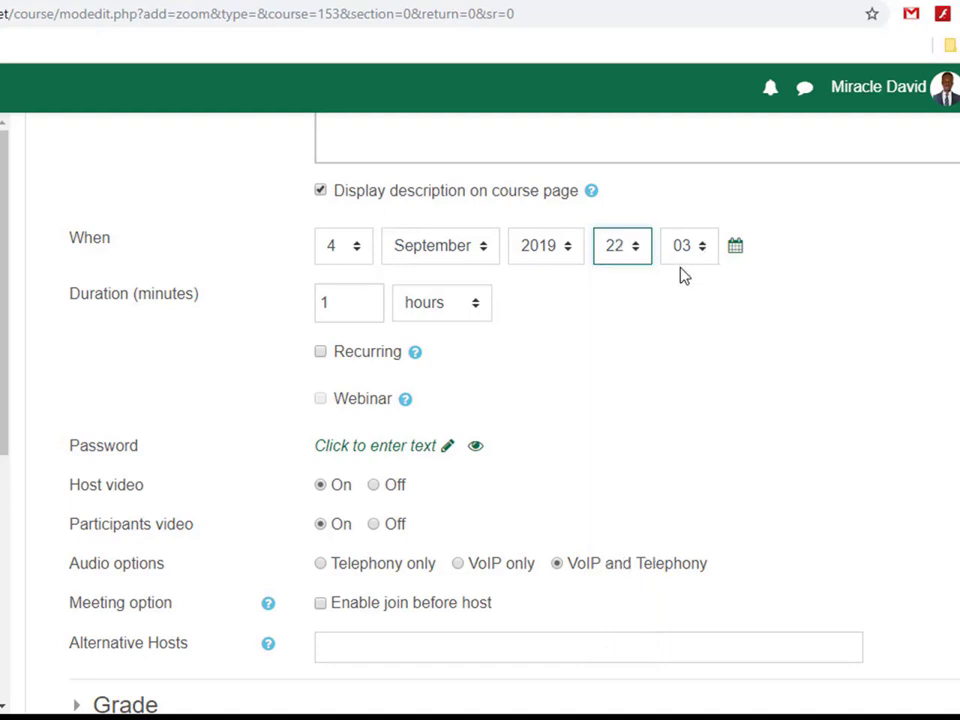
pyautogui.click(699, 250)
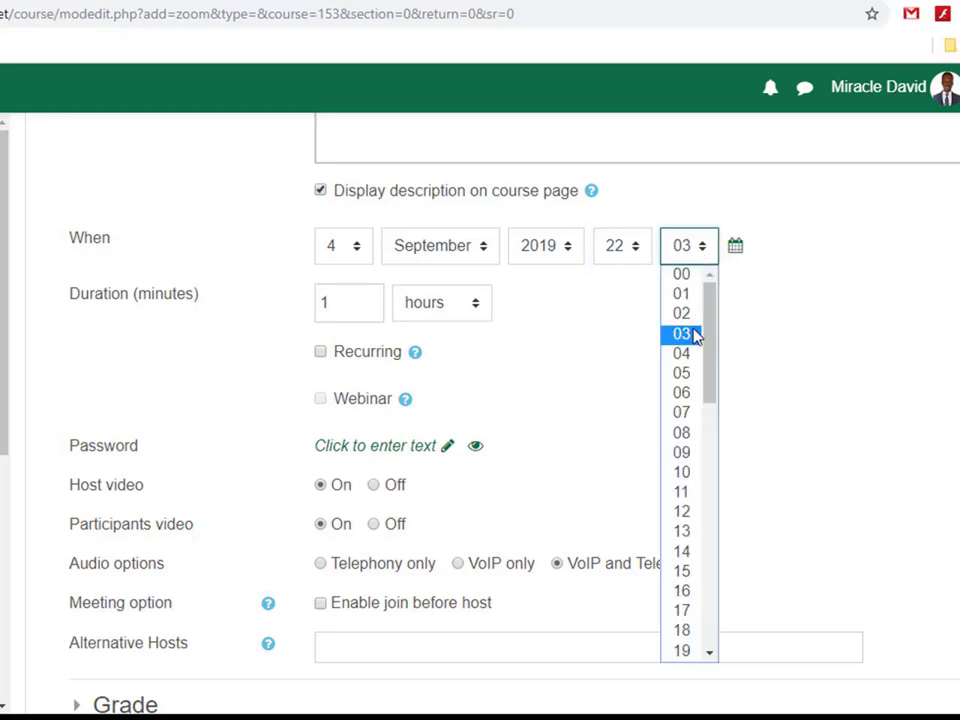
pyautogui.click(693, 277)
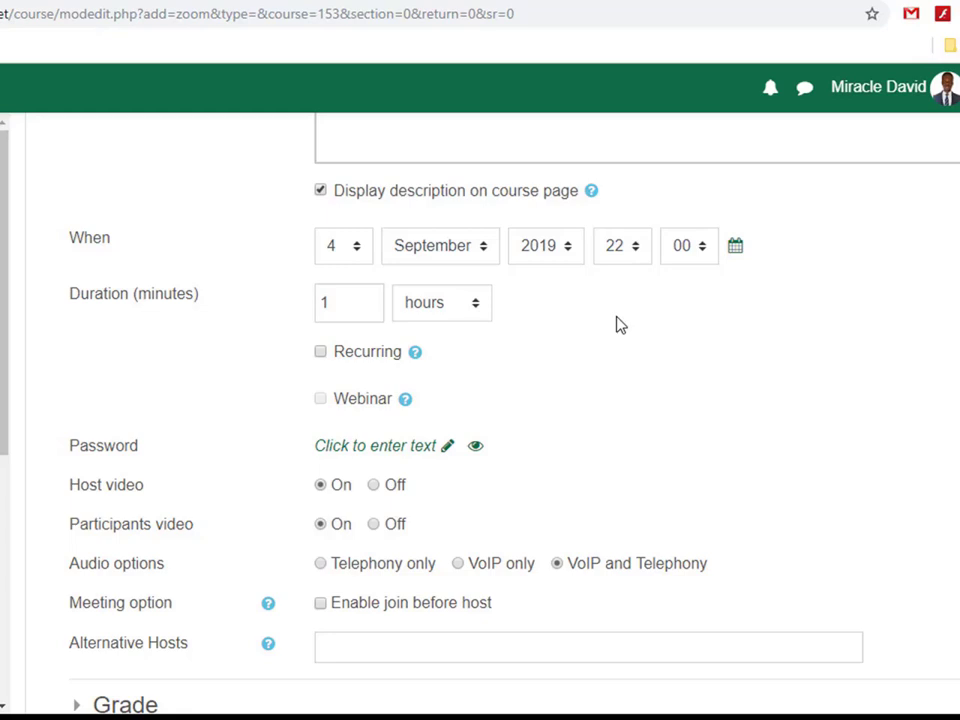
pyautogui.click(634, 250)
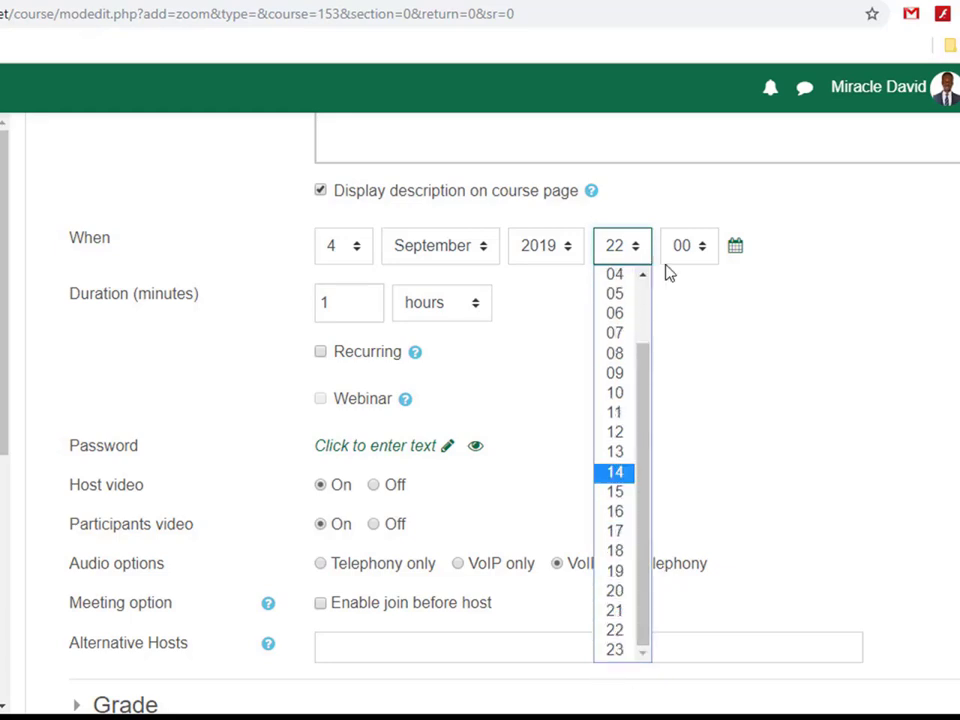
pyautogui.click(686, 292)
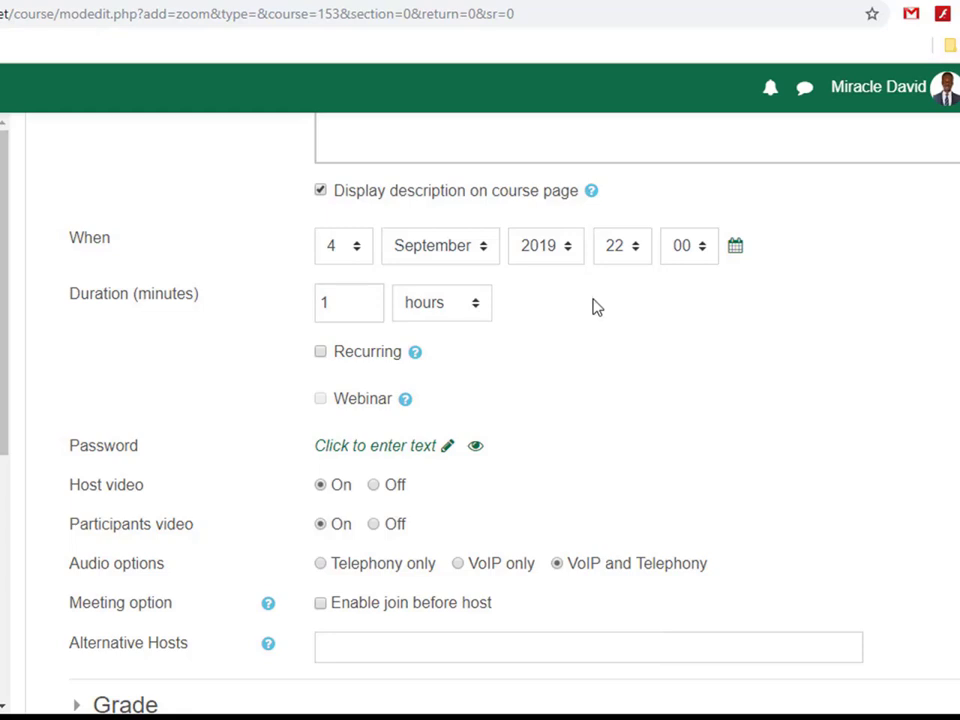
# - Enable joining before the host in the Zoom meeting's options
pyautogui.click(362, 308)
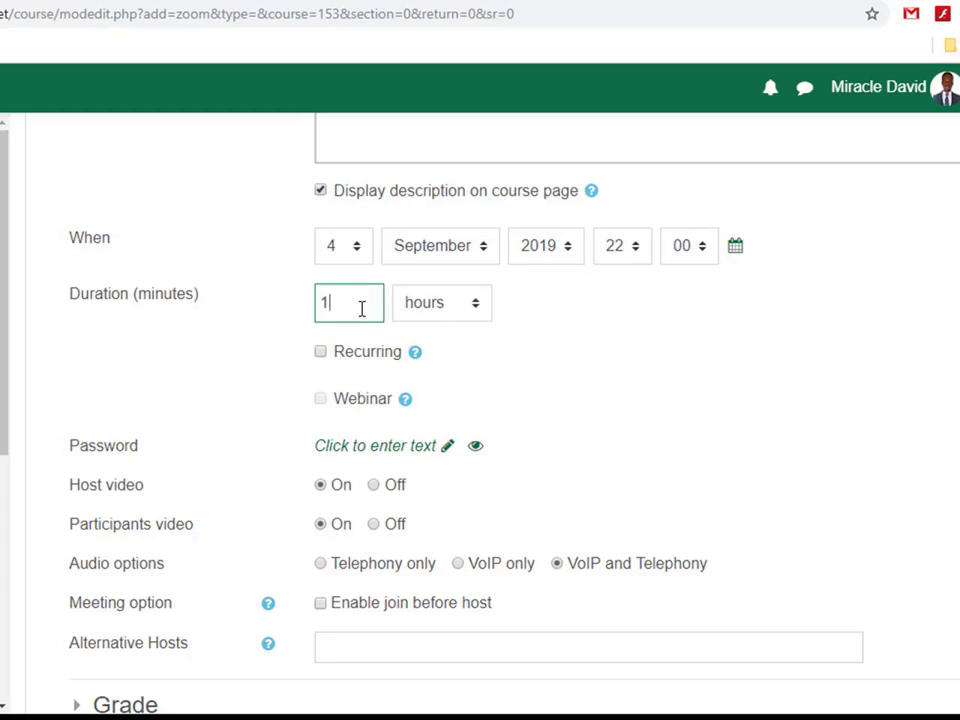
pyautogui.scroll(1, 495, 356)
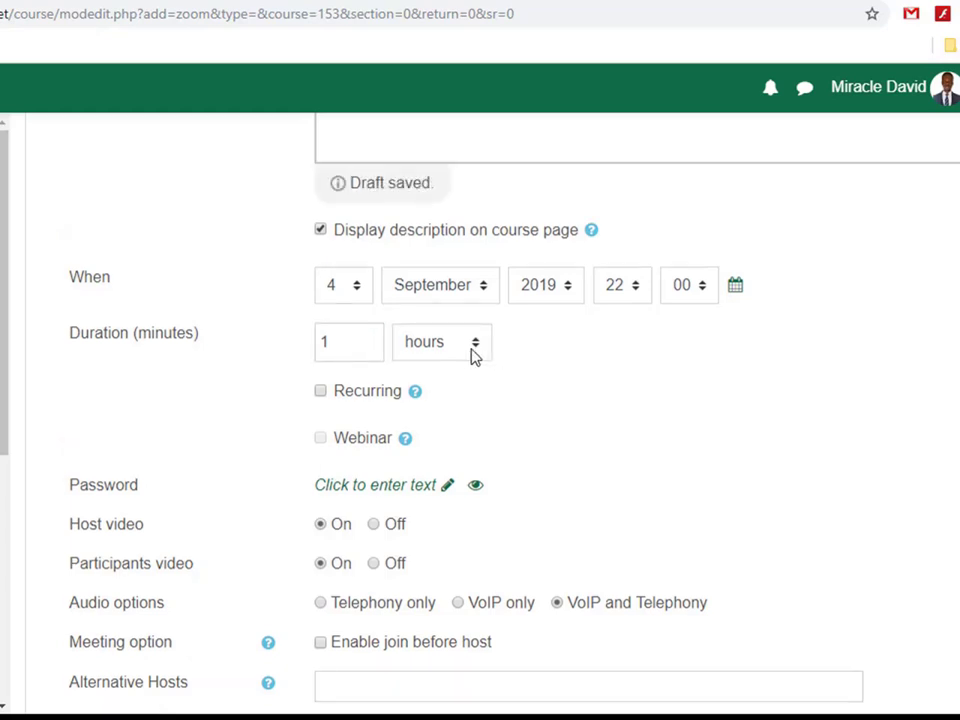
pyautogui.scroll(-1, 555, 372)
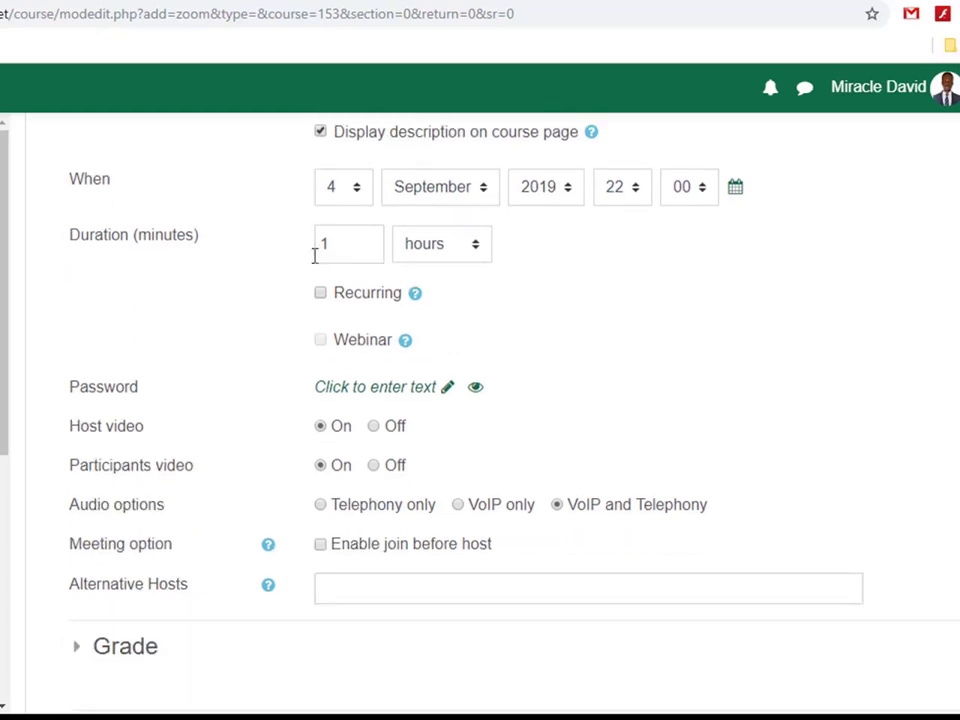
pyautogui.scroll(-1, 388, 360)
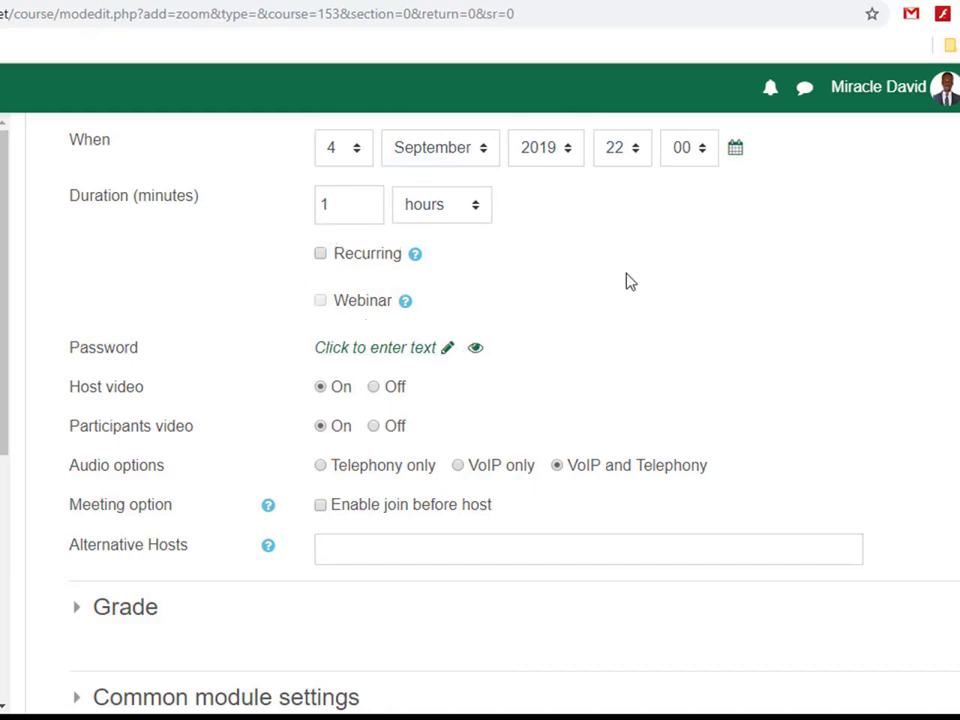
pyautogui.scroll(-2, 630, 281)
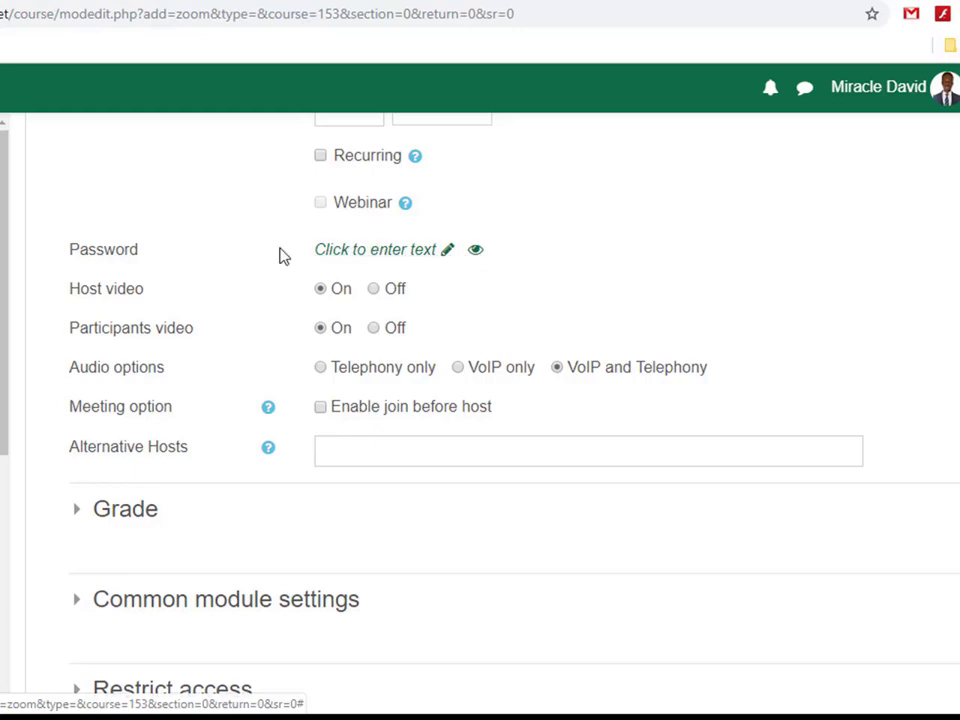
pyautogui.scroll(-2, 470, 309)
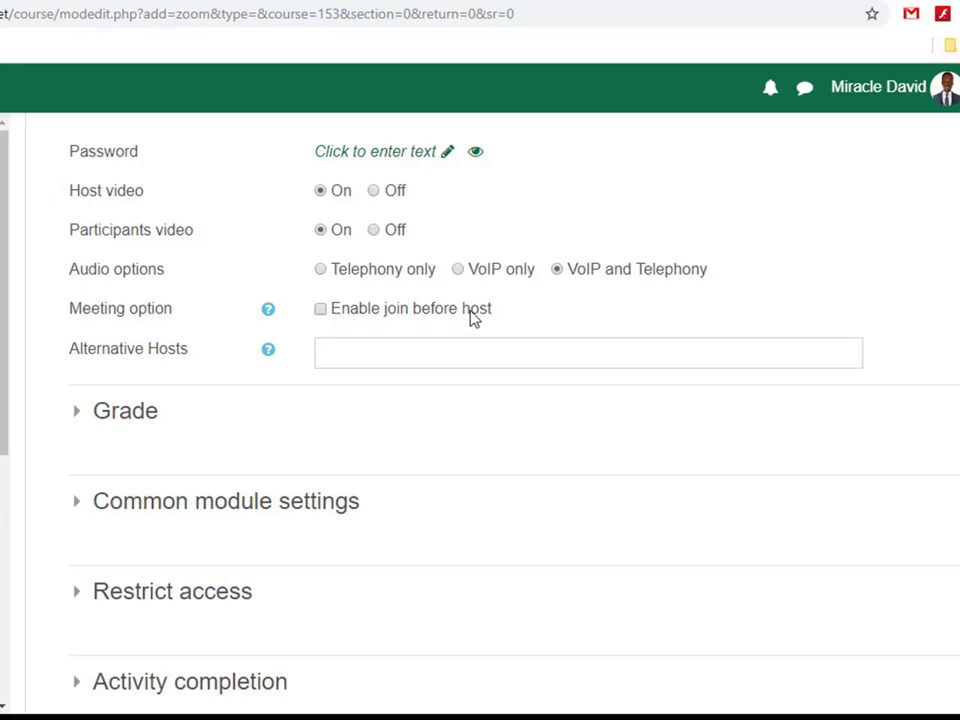
pyautogui.click(320, 311)
pyautogui.click(321, 311)
pyautogui.click(321, 311)
# - Save and display the new Zoom meeting, and review its start time, join link, video and audio details
pyautogui.scroll(-1, 324, 345)
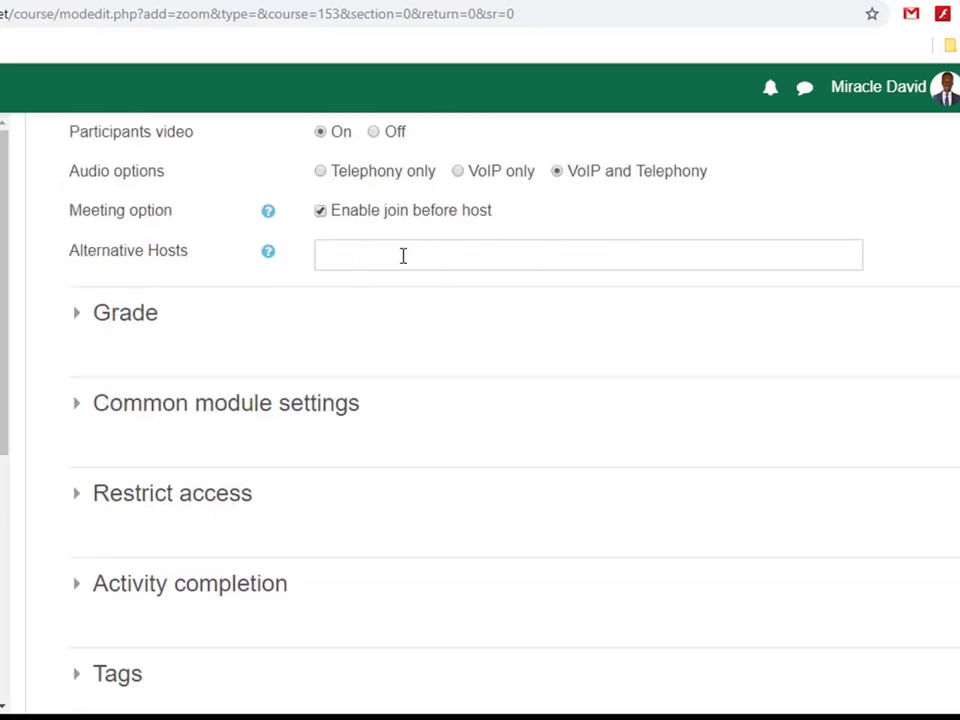
pyautogui.scroll(-2, 407, 317)
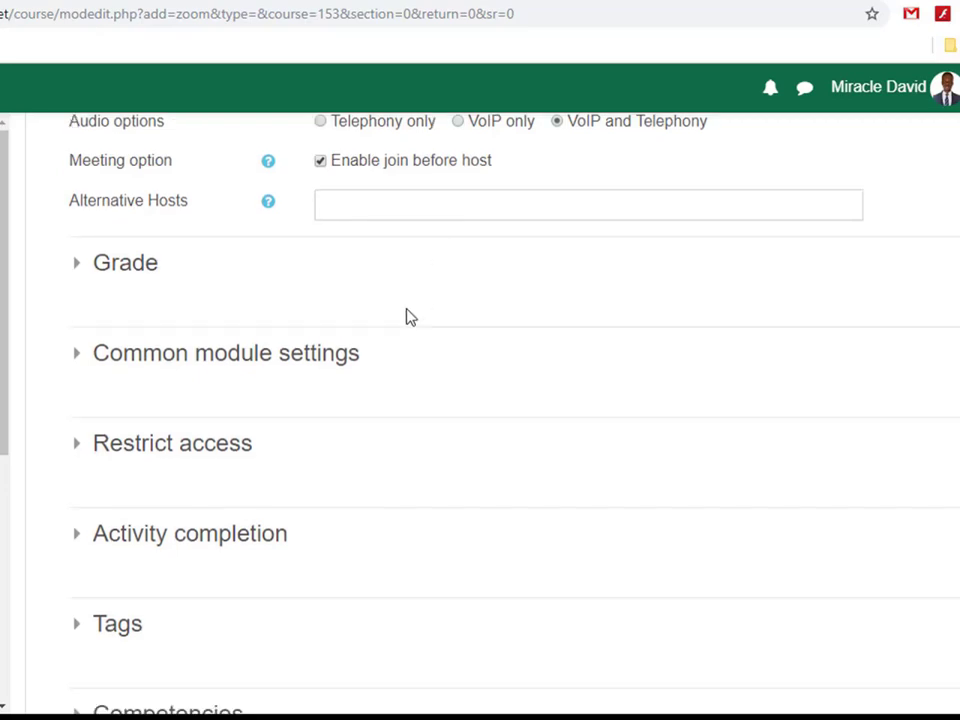
pyautogui.scroll(-2, 407, 317)
pyautogui.scroll(9, 407, 317)
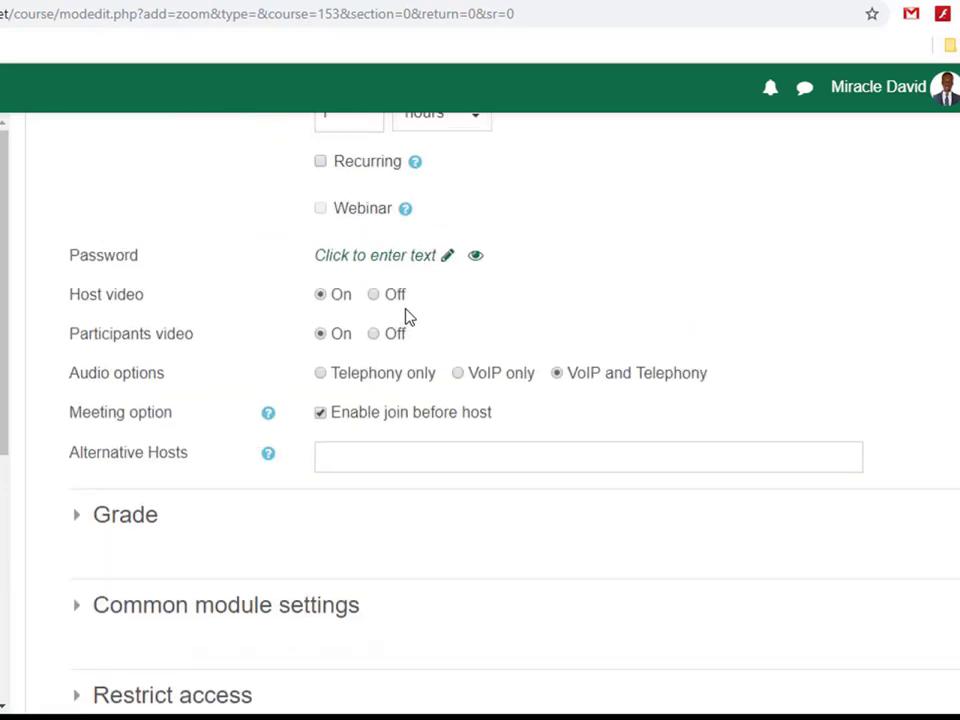
pyautogui.scroll(4, 407, 317)
pyautogui.scroll(-6, 408, 316)
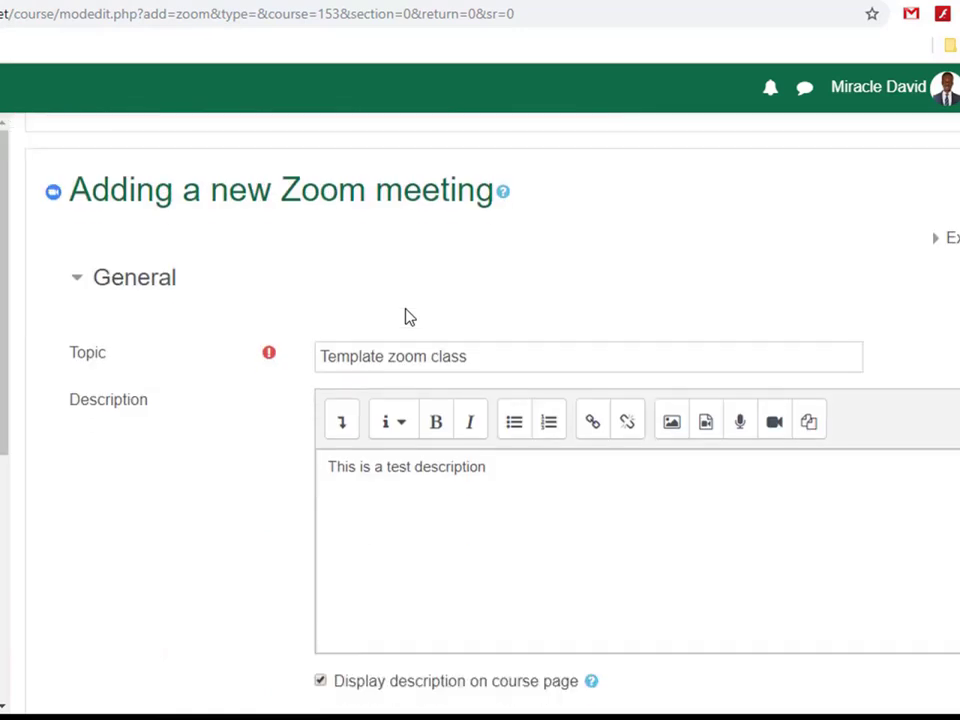
pyautogui.scroll(-15, 405, 316)
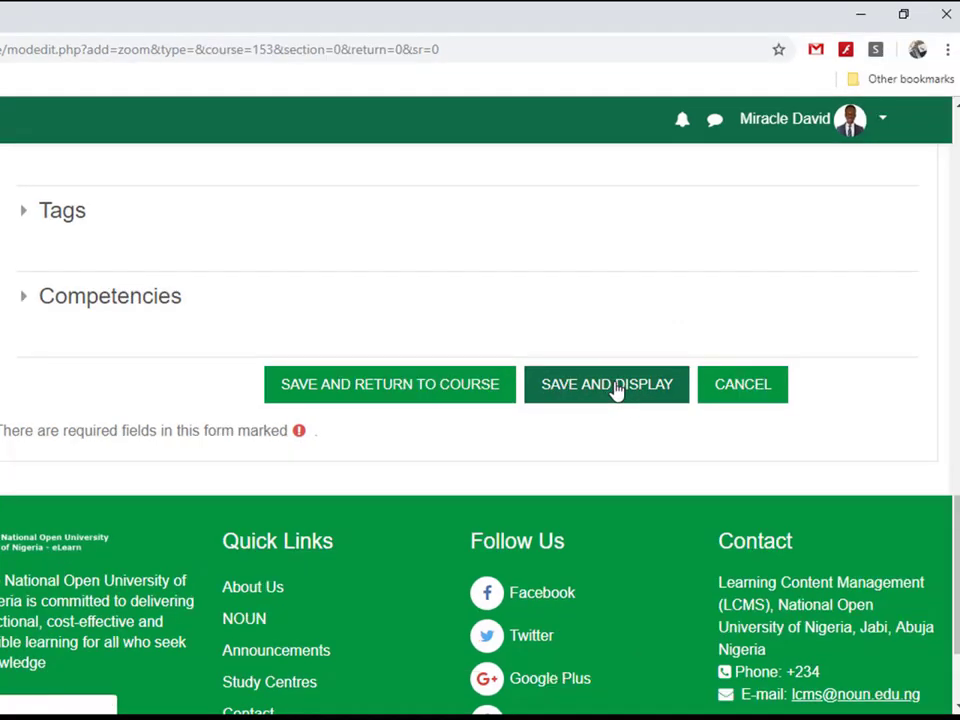
pyautogui.click(616, 390)
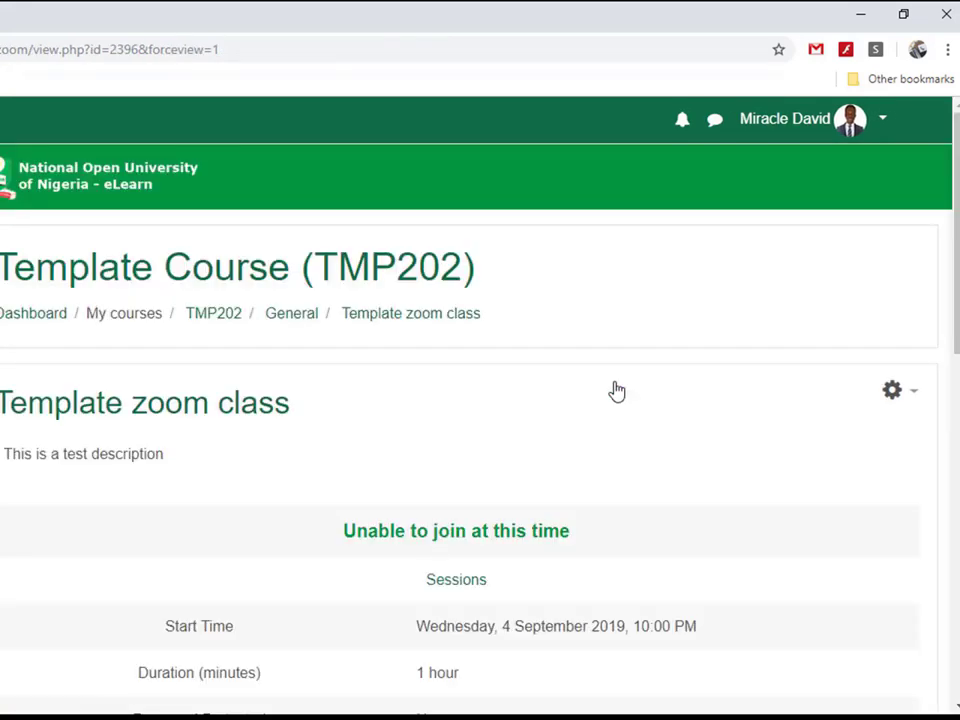
pyautogui.scroll(-5, 616, 390)
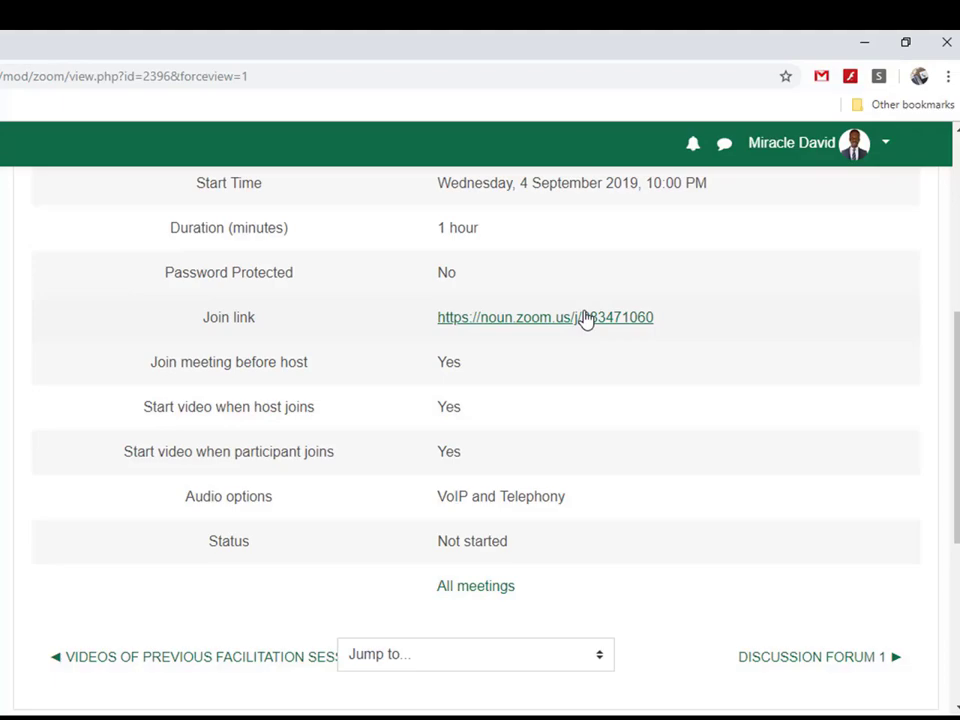
pyautogui.scroll(3, 584, 319)
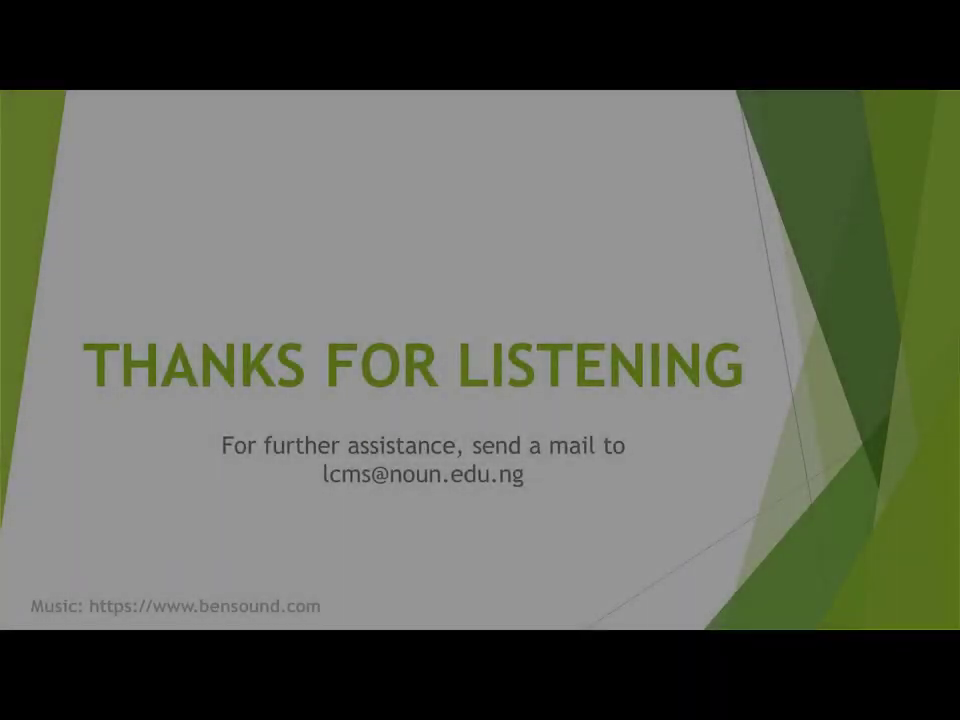